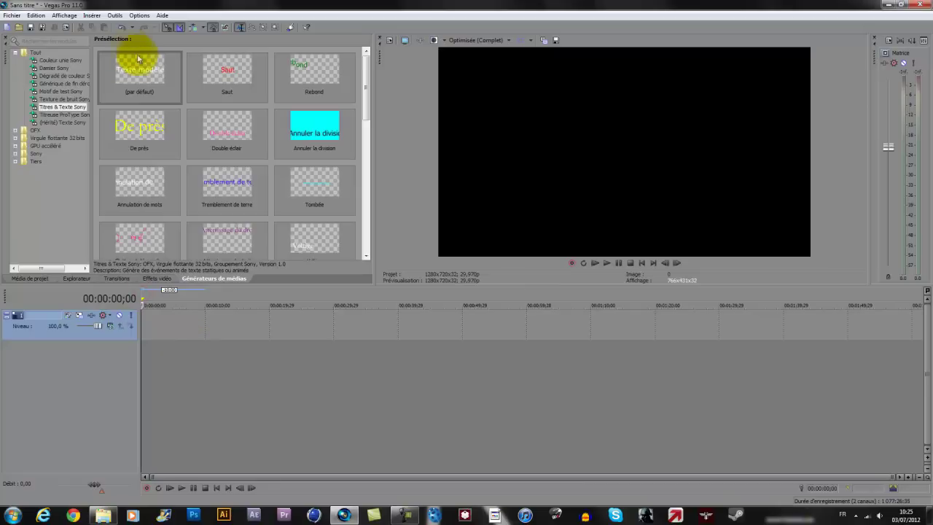
# Step: Add a default Titres & Texte Sony title at the start of the video track and set its text to "antek"
pyautogui.moveTo(137, 75); pyautogui.dragTo(114, 318)
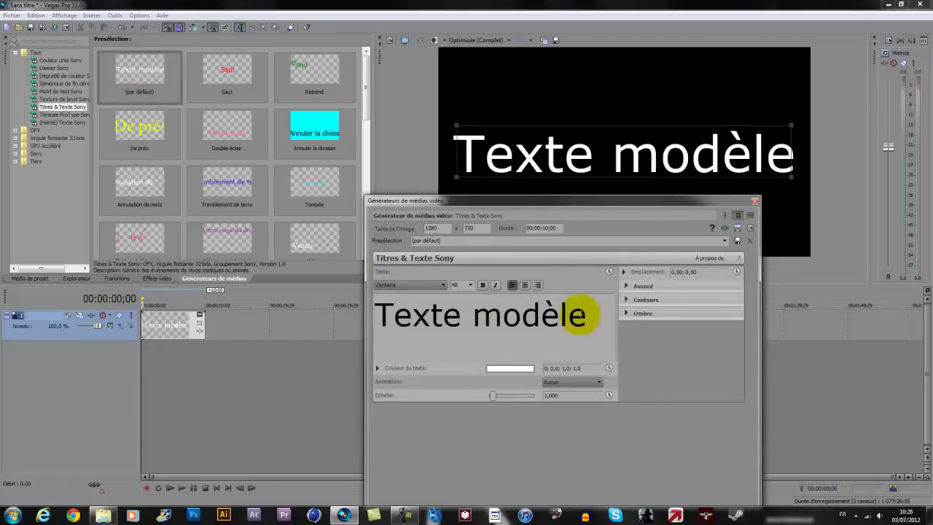
pyautogui.tripleClick(583, 315)
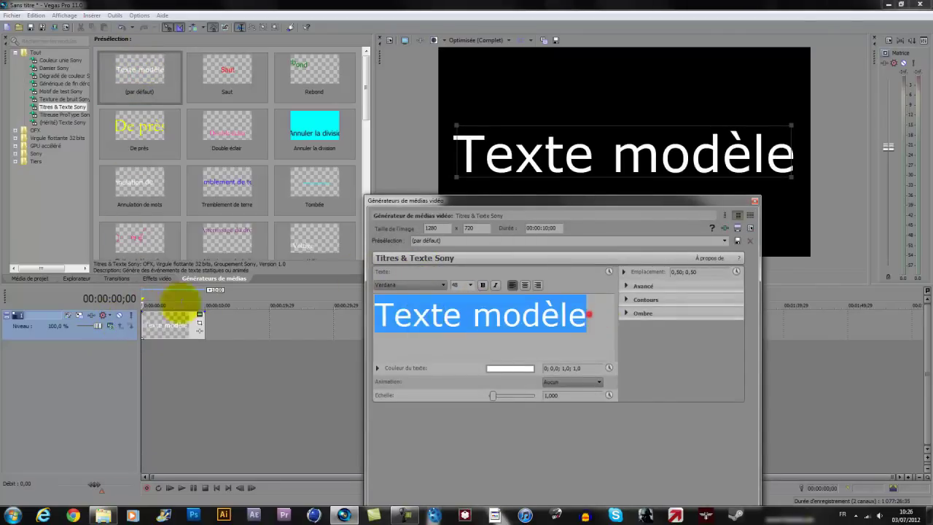
pyautogui.write('antek')
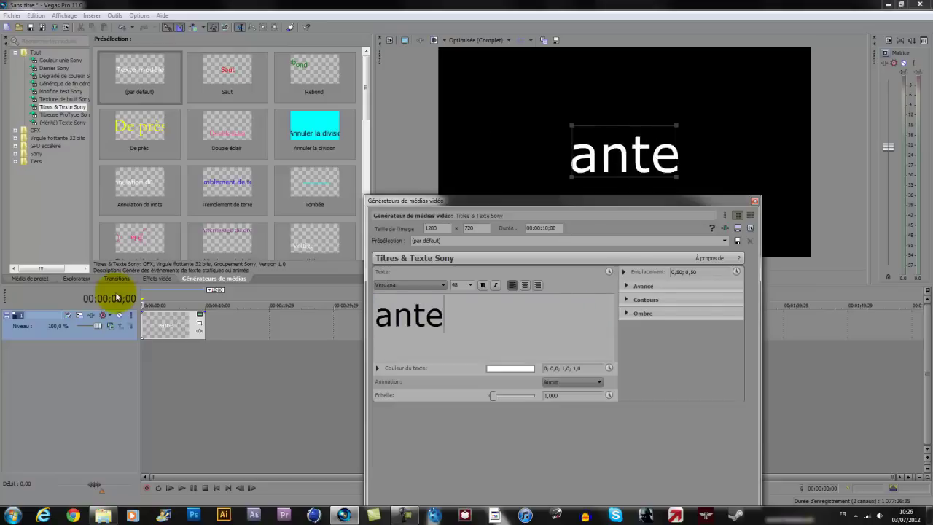
pyautogui.click(754, 202)
pyautogui.click(44, 280)
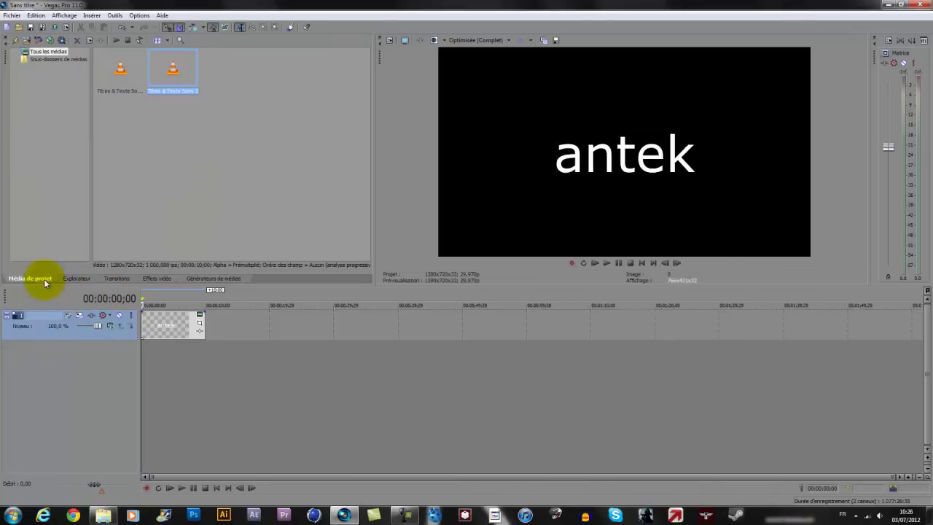
pyautogui.click(212, 279)
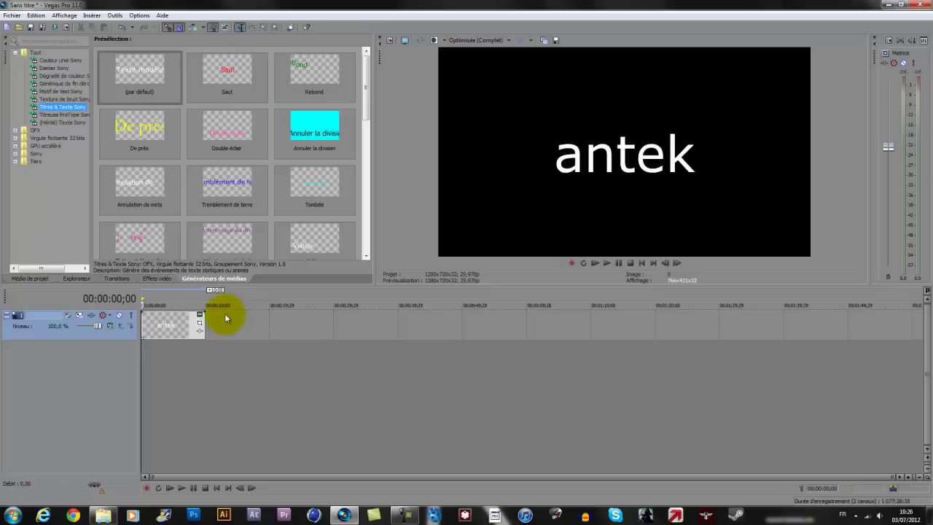
pyautogui.click(120, 281)
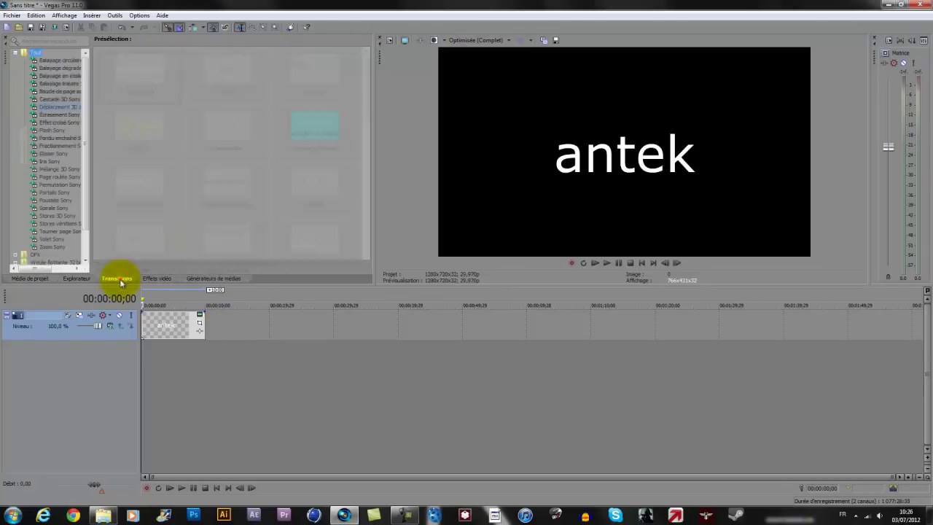
pyautogui.click(194, 279)
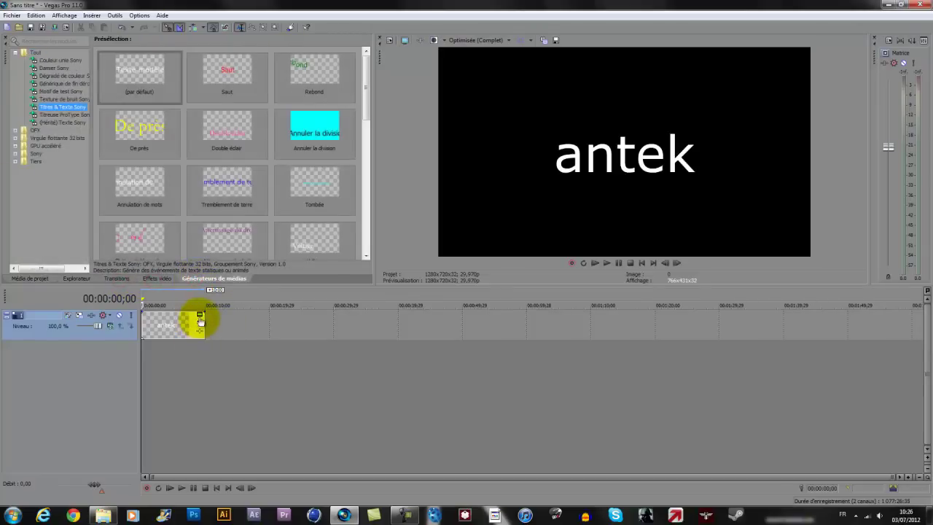
# Step: Reopen the title's generated media settings, clear its text and enable keyframe animation for the text
pyautogui.click(200, 317)
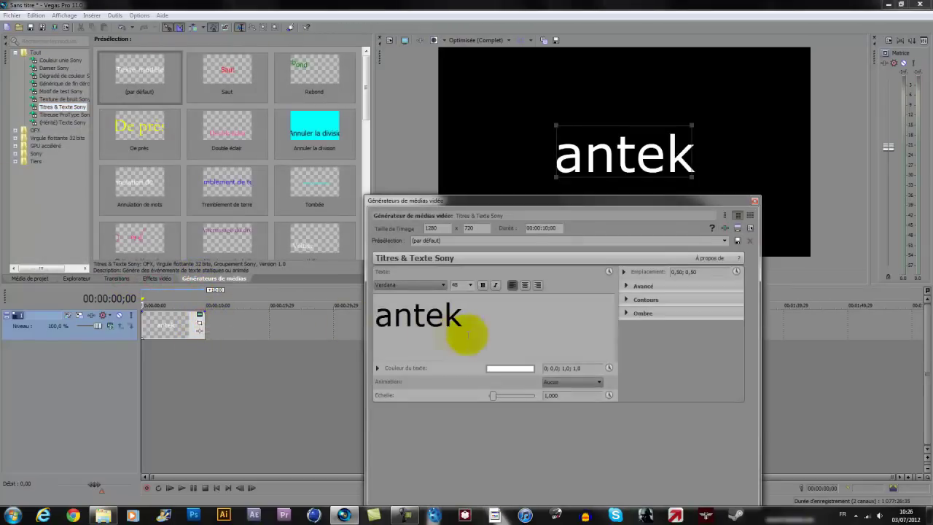
pyautogui.doubleClick(507, 317)
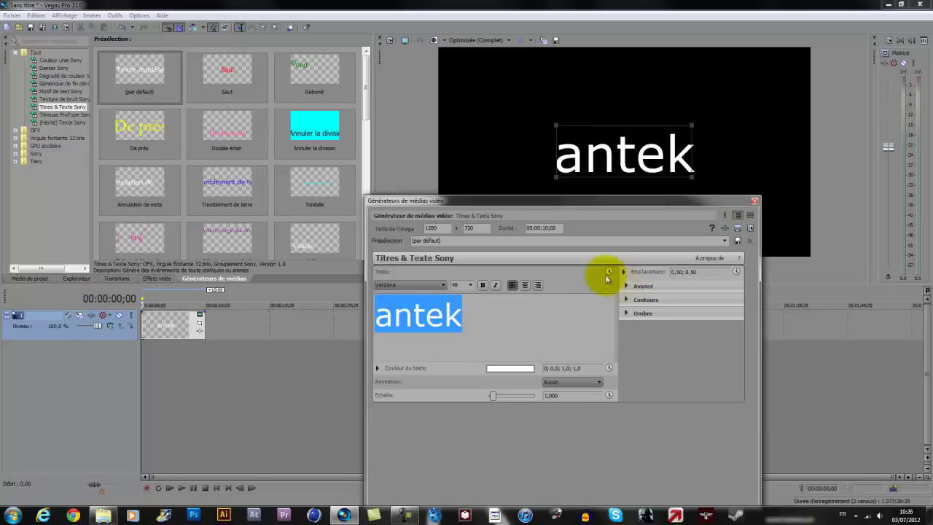
pyautogui.press('Delete')
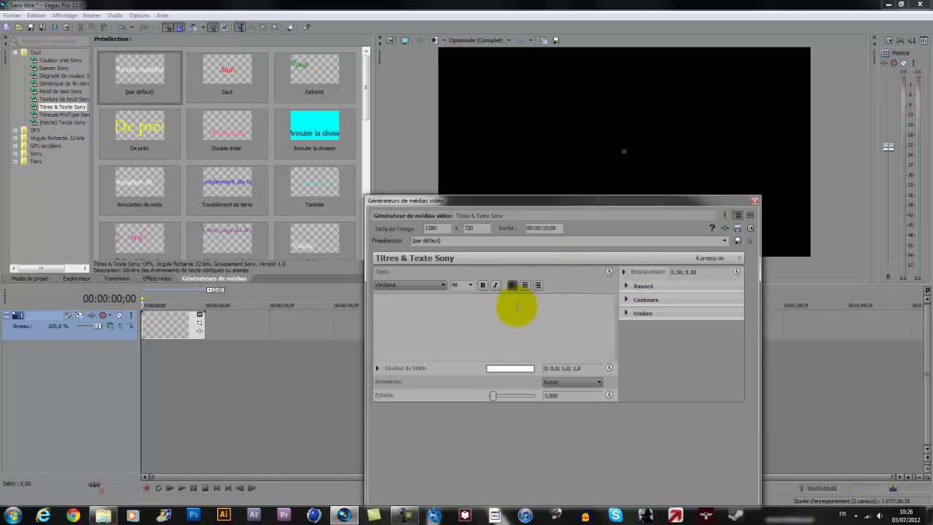
pyautogui.click(610, 272)
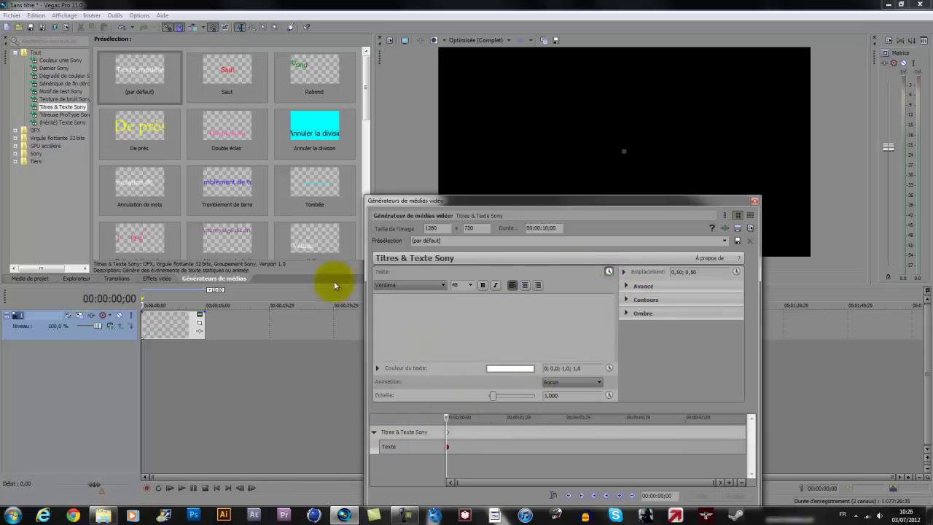
pyautogui.click(609, 272)
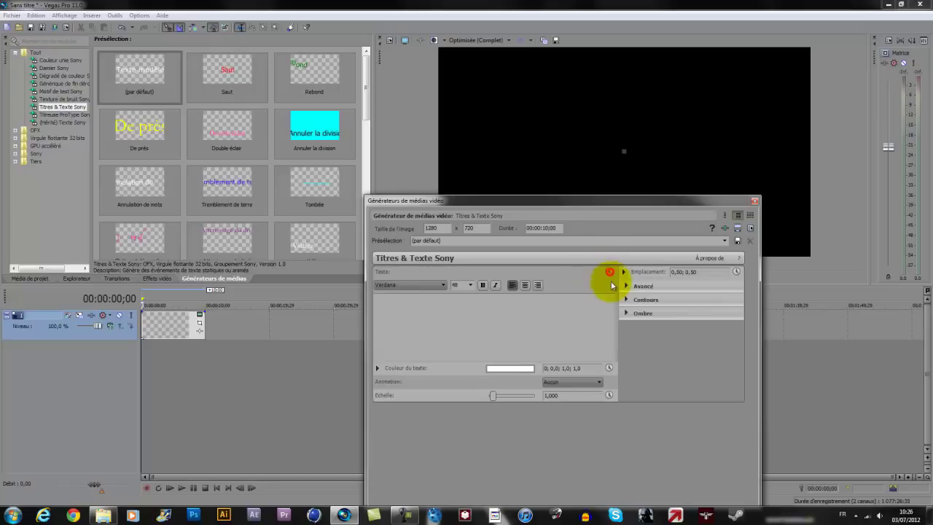
pyautogui.click(609, 272)
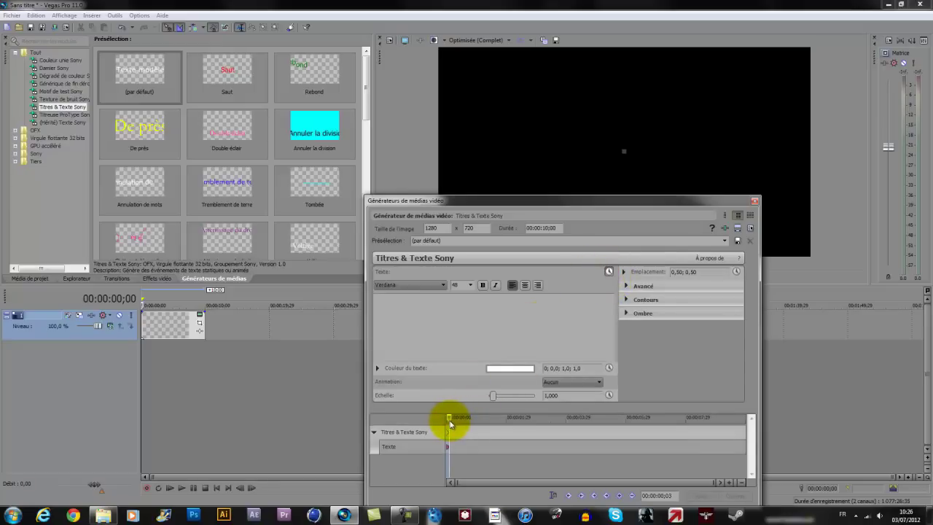
# Step: Add successive text keyframes "a" at 00:00:00;07, "an" a little further on, and "ant" at 00:00:01;05
pyautogui.click(427, 312)
pyautogui.write('a')
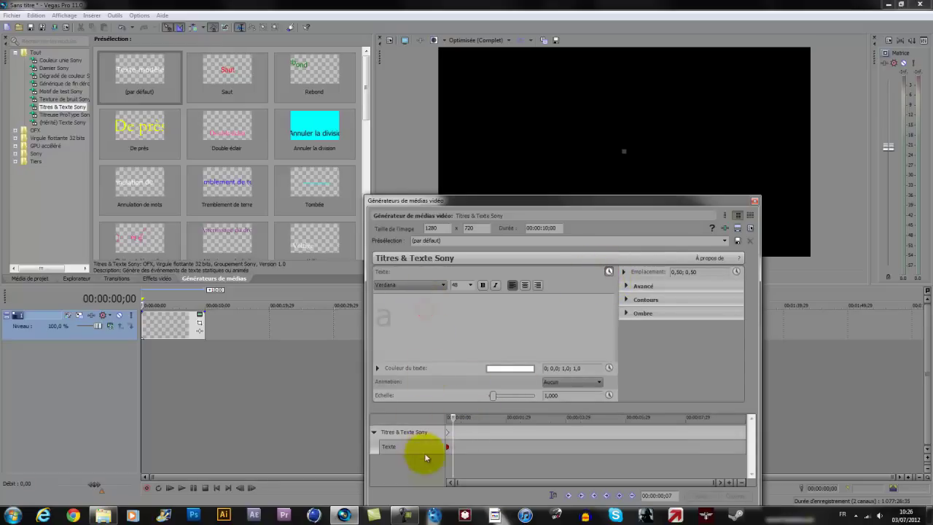
pyautogui.moveTo(452, 417); pyautogui.dragTo(467, 420)
pyautogui.click(410, 321)
pyautogui.write('n')
pyautogui.moveTo(472, 422); pyautogui.dragTo(481, 420)
pyautogui.click(427, 323)
pyautogui.write('t')
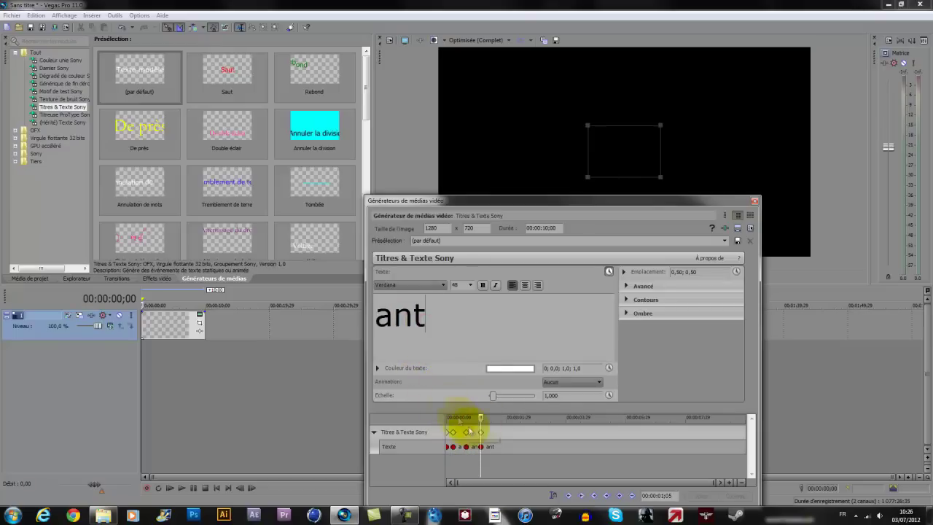
# Step: Add text keyframes "ante" at 00:00:01;23 and "antek" at 00:00:02;01, and extend the title event to about 17 seconds
pyautogui.moveTo(480, 420); pyautogui.dragTo(498, 420)
pyautogui.click(447, 323)
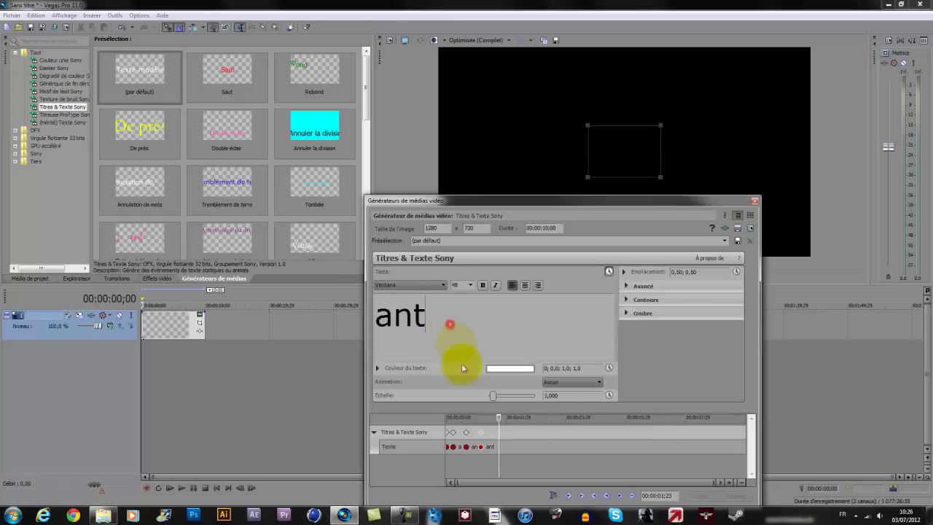
pyautogui.write('e')
pyautogui.moveTo(497, 419); pyautogui.dragTo(512, 422)
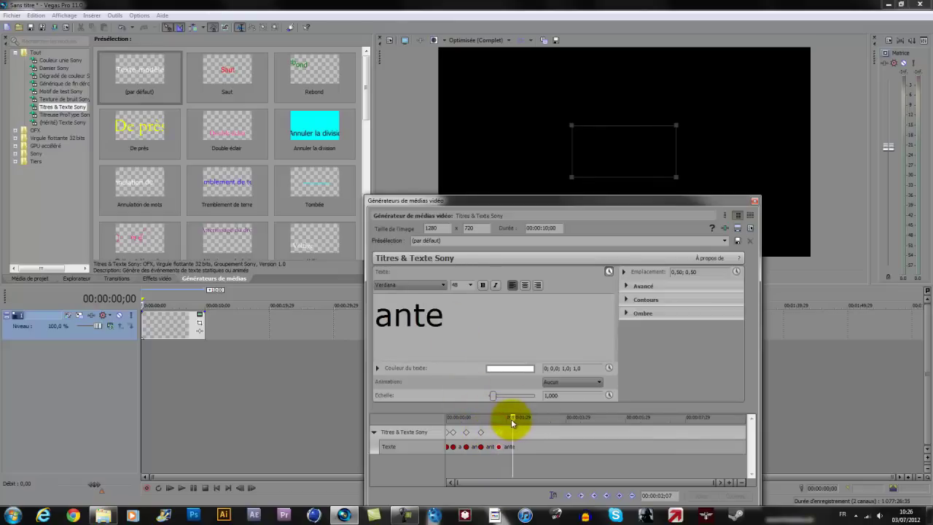
pyautogui.moveTo(512, 418); pyautogui.dragTo(507, 419)
pyautogui.moveTo(202, 321); pyautogui.dragTo(250, 322)
pyautogui.click(508, 420)
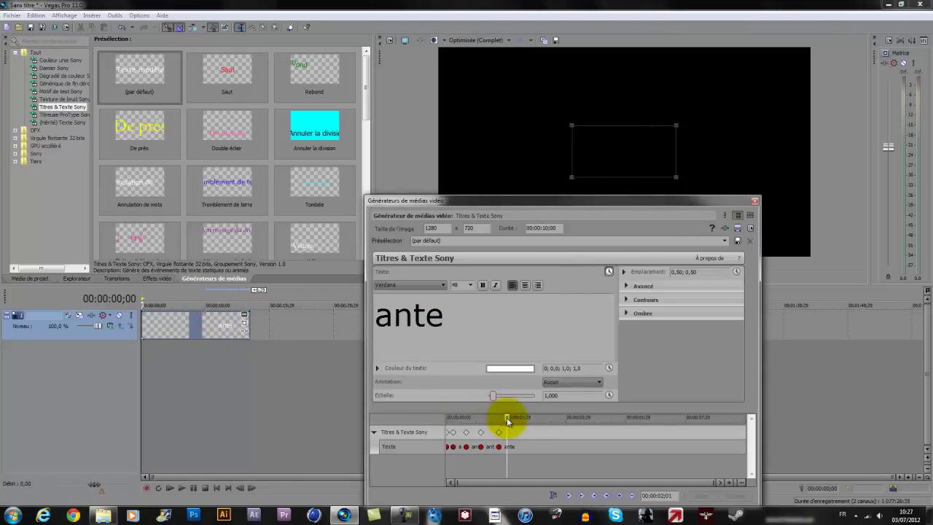
pyautogui.click(463, 315)
pyautogui.write('k')
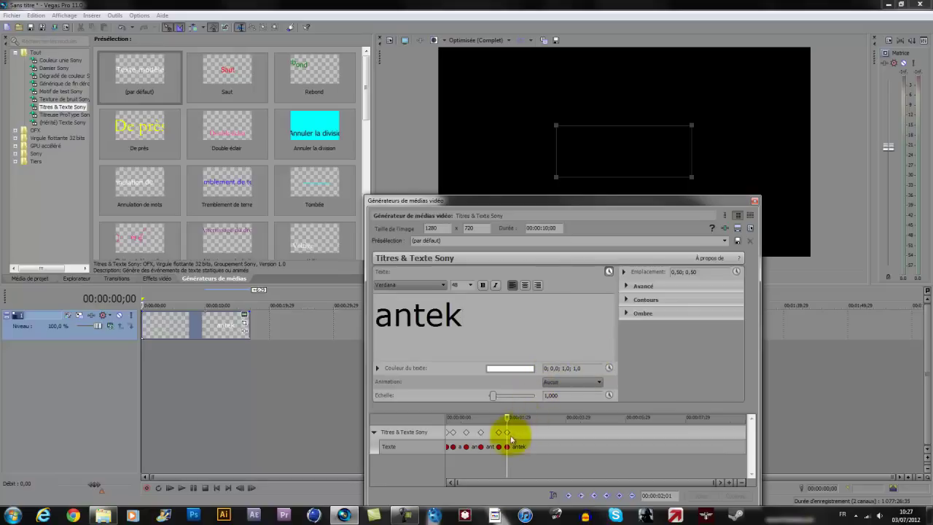
# Step: Close the title settings and play the letter-by-letter animation from the start of the timeline
pyautogui.click(754, 203)
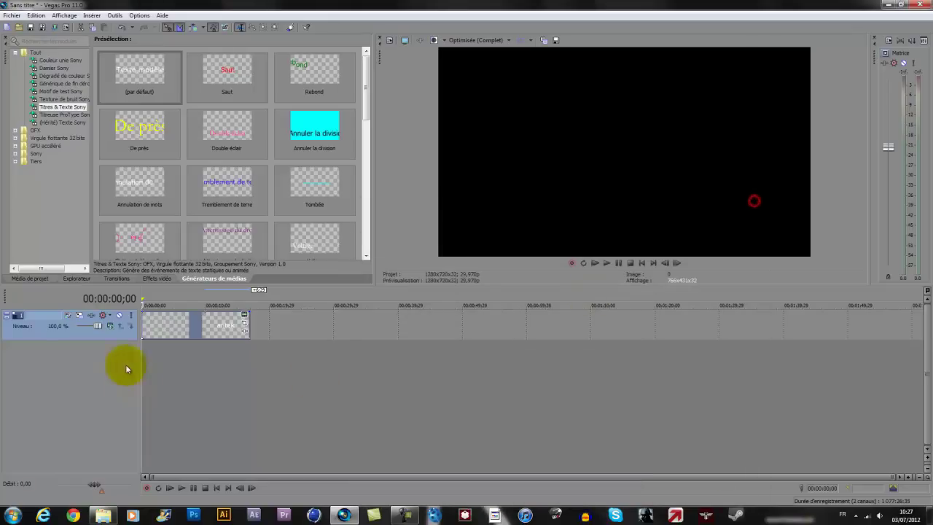
pyautogui.press('space')
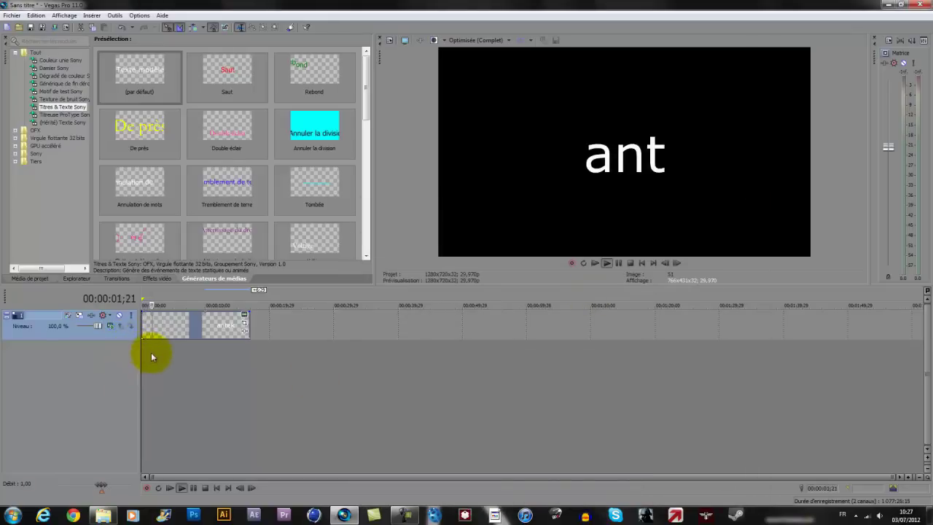
pyautogui.press('space')
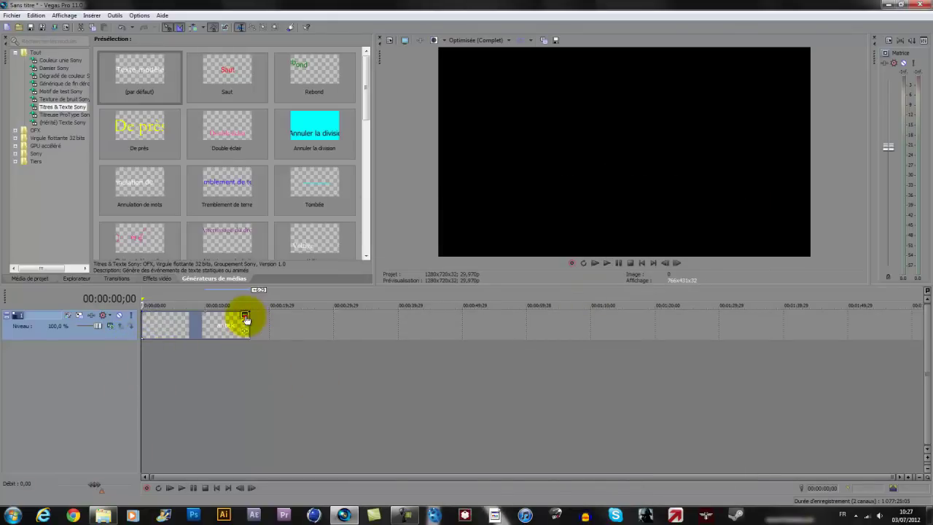
# Step: Move the first title's letter keyframes close together within the first second, and preview the faster writing effect
pyautogui.click(245, 319)
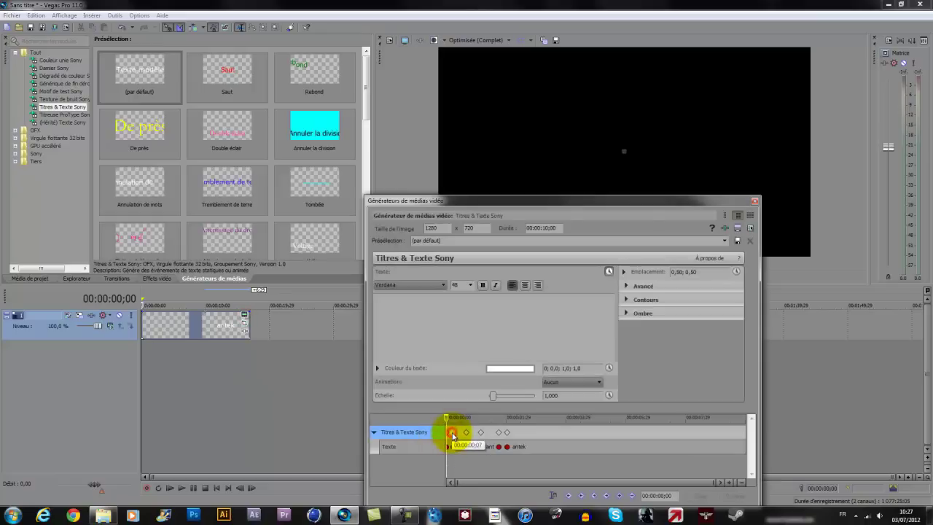
pyautogui.moveTo(450, 436); pyautogui.dragTo(470, 437)
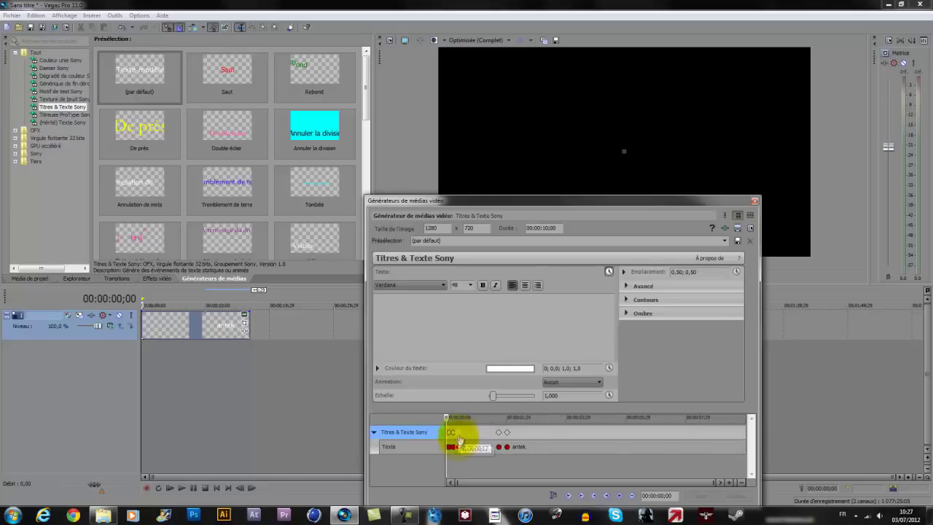
pyautogui.moveTo(498, 432); pyautogui.dragTo(467, 442)
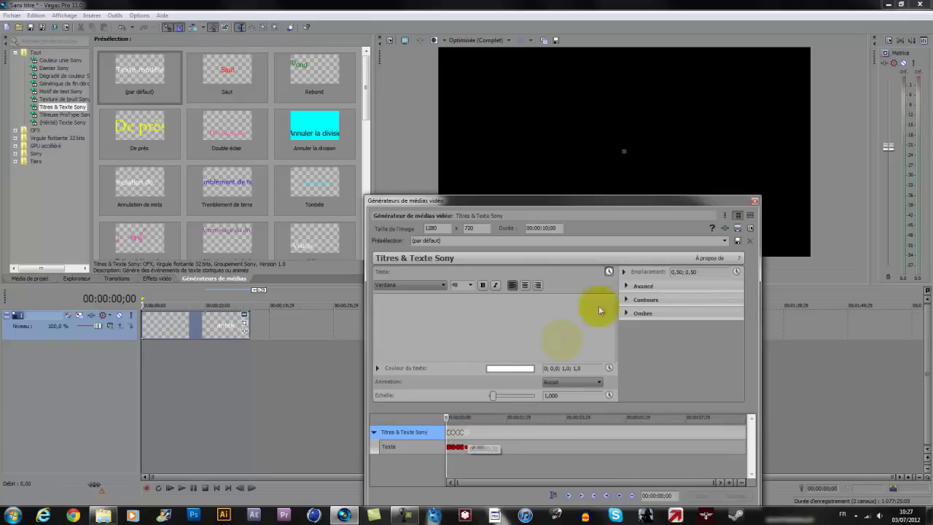
pyautogui.click(755, 202)
pyautogui.press('space')
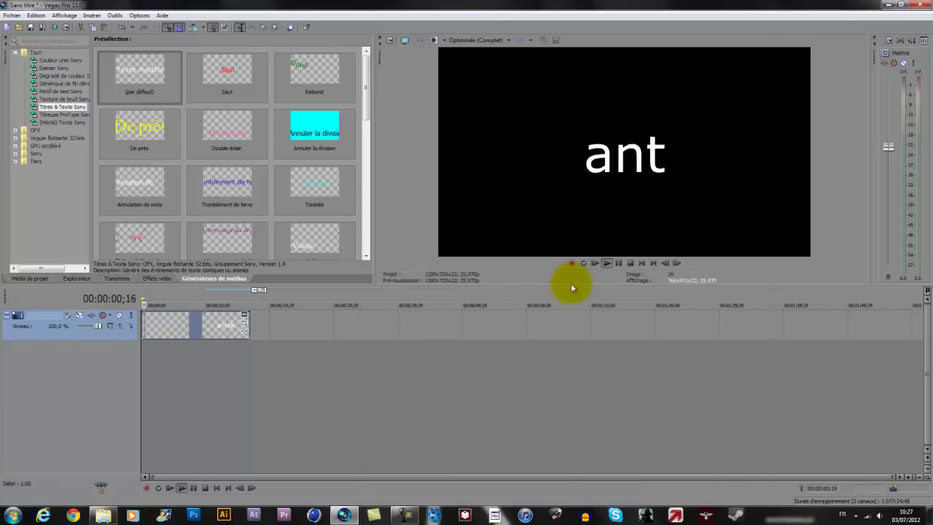
pyautogui.press('space')
# Step: Add a second default title after the first one, clear its text and enable keyframe animation for the text
pyautogui.moveTo(139, 73); pyautogui.dragTo(265, 327)
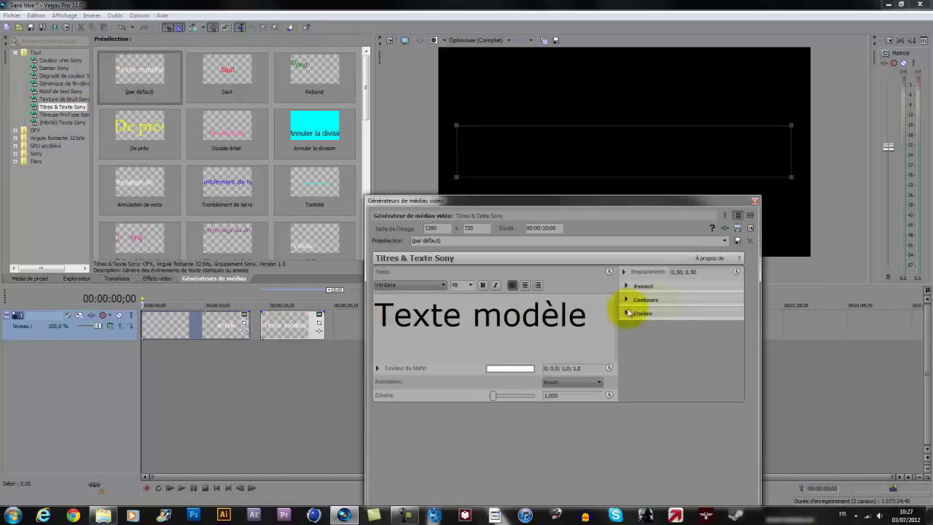
pyautogui.tripleClick(603, 320)
pyautogui.press('Delete')
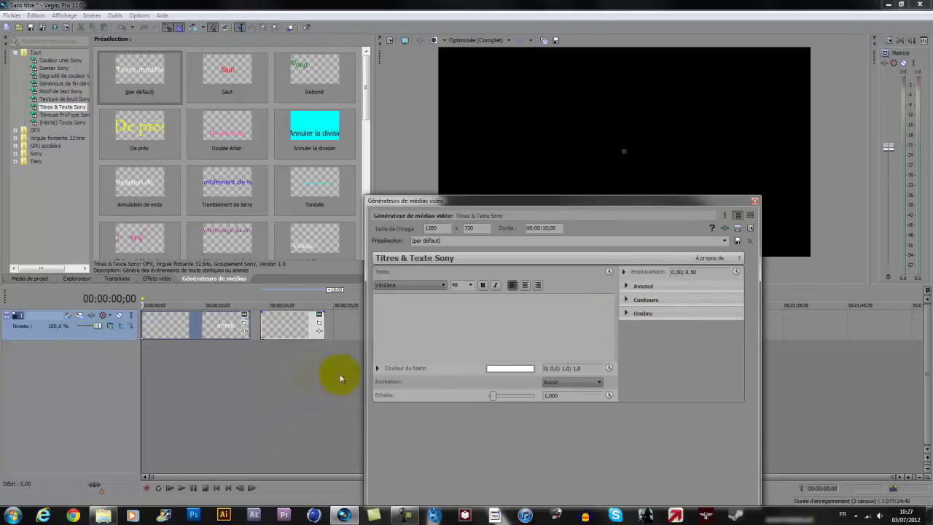
pyautogui.click(609, 272)
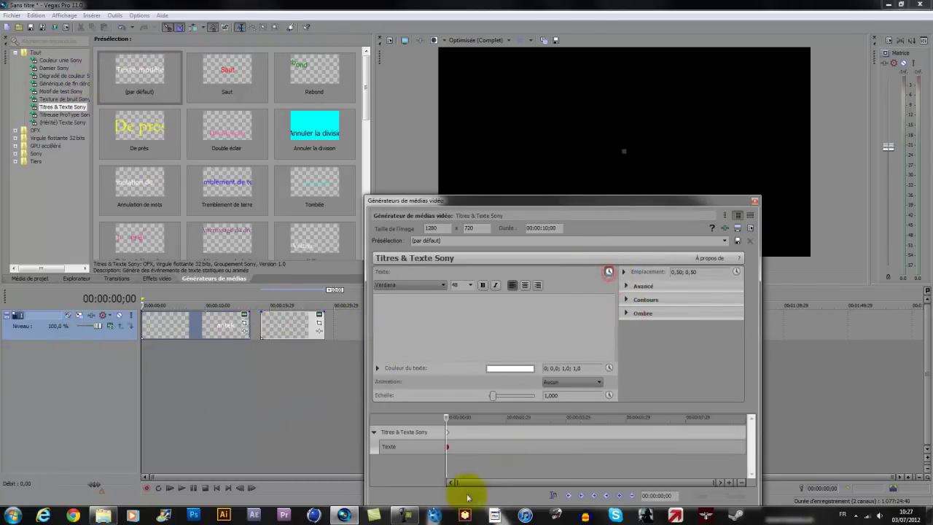
# Step: Add text keyframes in the second title for "s" at 00:00:00;08, "sa" shortly after it, and "sal" at 00:00:00;27
pyautogui.moveTo(449, 419); pyautogui.dragTo(453, 422)
pyautogui.click(433, 338)
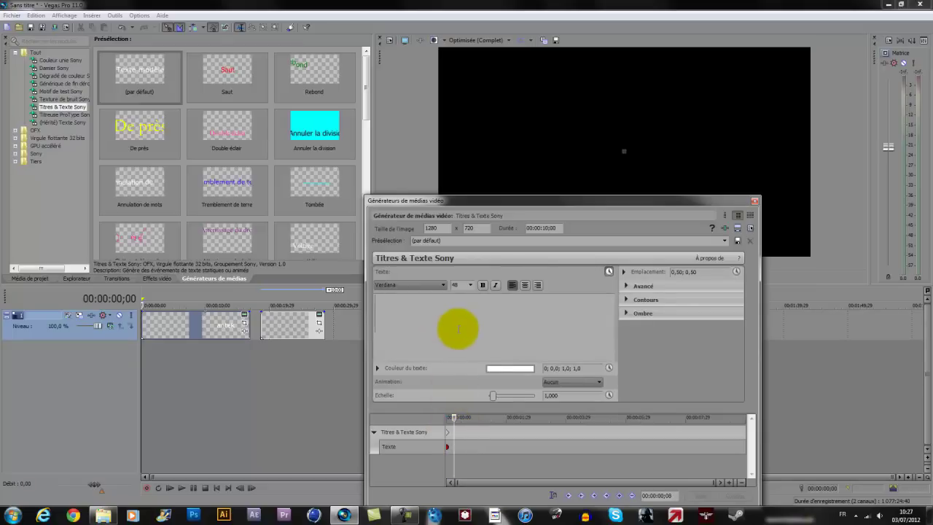
pyautogui.write('S')
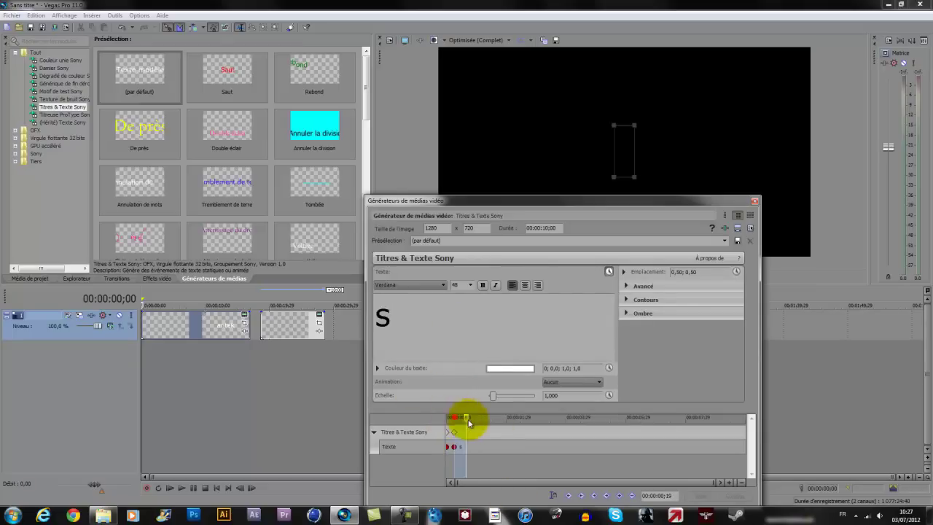
pyautogui.click(418, 327)
pyautogui.write('a')
pyautogui.moveTo(462, 416); pyautogui.dragTo(474, 425)
pyautogui.click(425, 320)
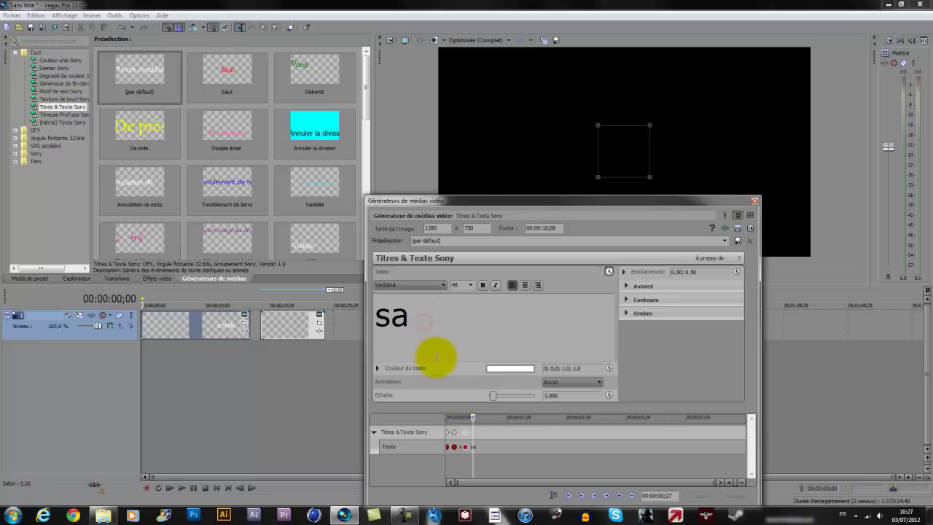
pyautogui.write('l')
# Step: Add text keyframes in the second title for "salu", "salut" at 00:00:01;17, and "salut" followed by a space at 00:00:02;03
pyautogui.moveTo(472, 419); pyautogui.dragTo(482, 418)
pyautogui.click(429, 319)
pyautogui.write('u')
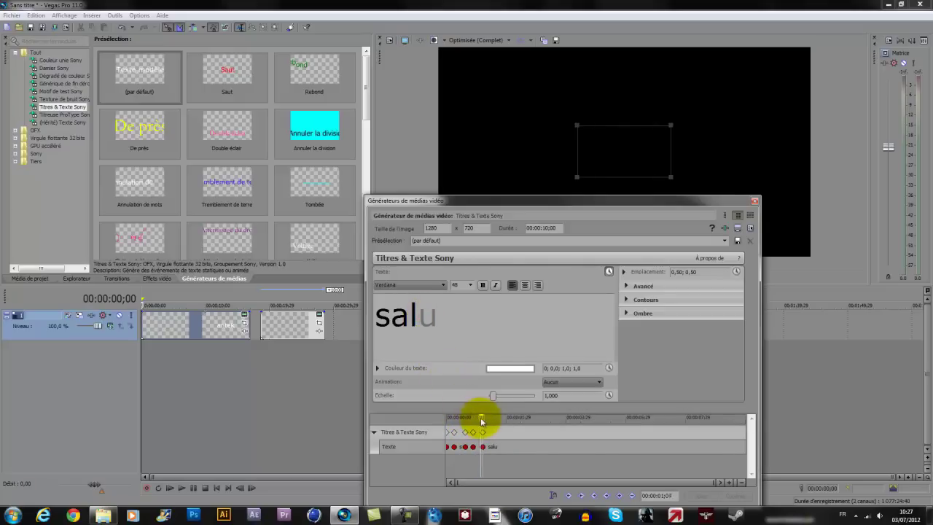
pyautogui.click(441, 319)
pyautogui.write('t')
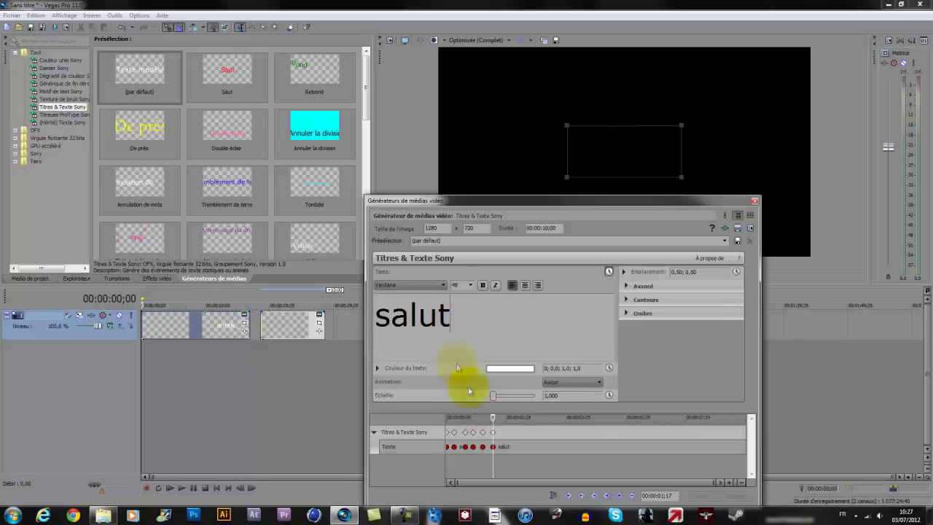
pyautogui.moveTo(491, 420); pyautogui.dragTo(508, 419)
pyautogui.click(454, 327)
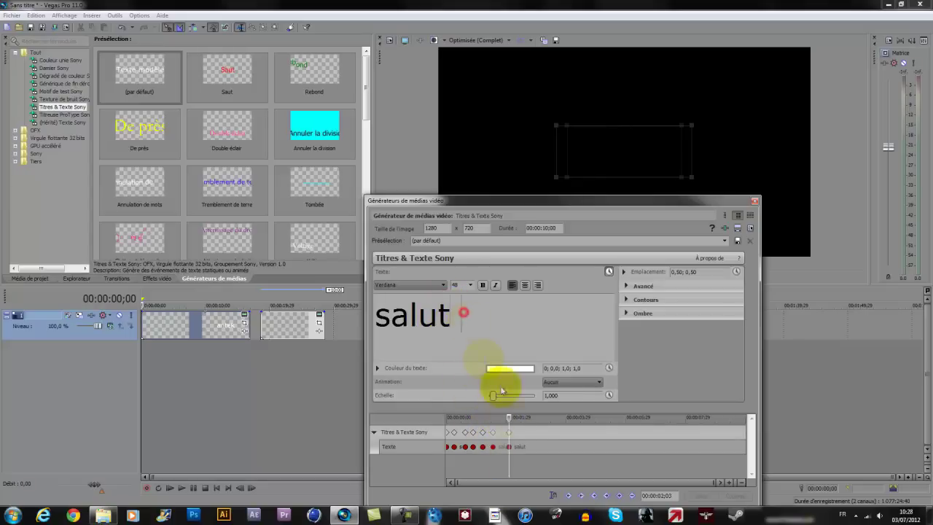
# Step: Add text keyframes in the second title for "salut s" at 00:00:02;15, "salut sa" shortly after it, and "salut sa?" at 00:00:03;04
pyautogui.moveTo(512, 421); pyautogui.dragTo(521, 423)
pyautogui.click(468, 327)
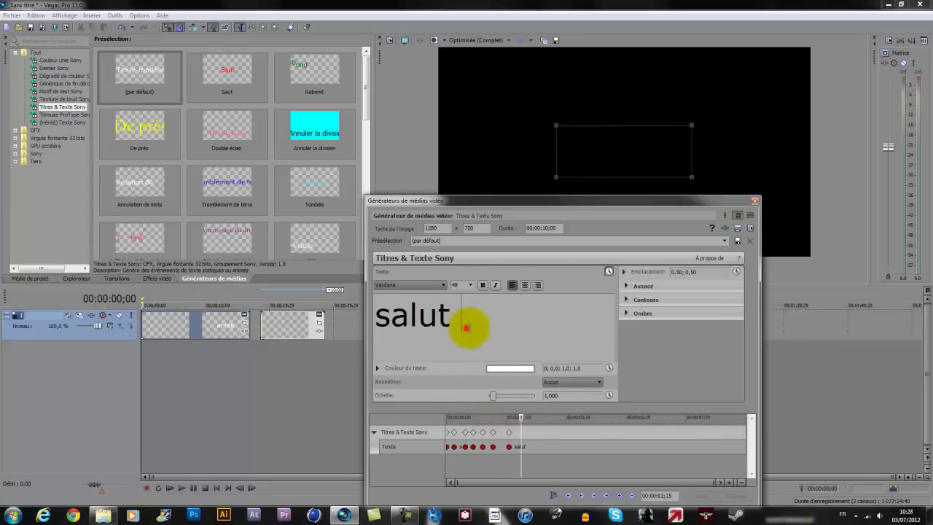
pyautogui.write('s')
pyautogui.moveTo(528, 421); pyautogui.dragTo(539, 417)
pyautogui.click(495, 314)
pyautogui.write('a')
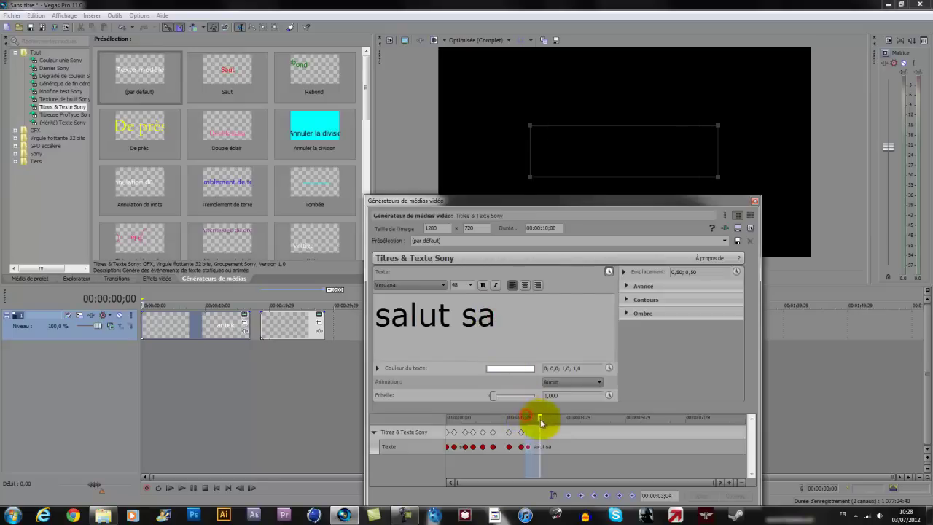
pyautogui.click(505, 319)
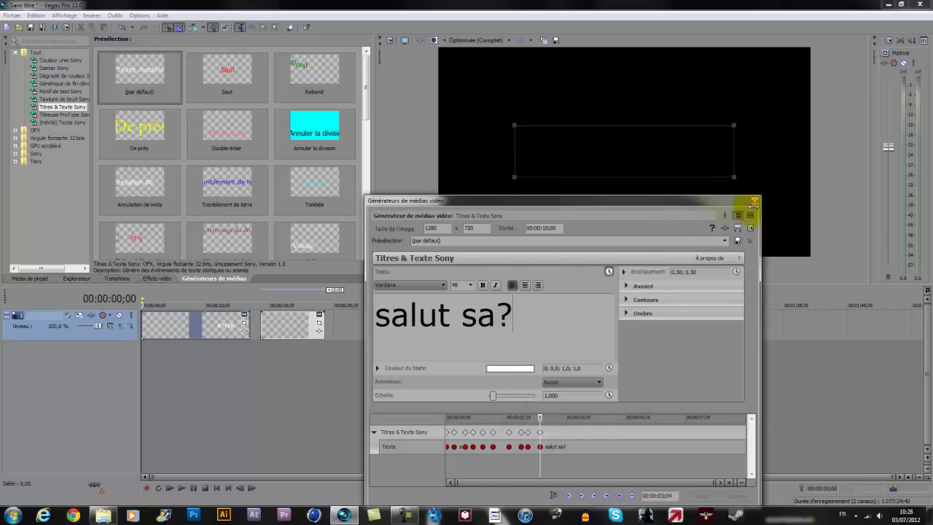
# Step: Close the title settings and play the second title's letter-by-letter animation from its start
pyautogui.click(754, 202)
pyautogui.click(261, 297)
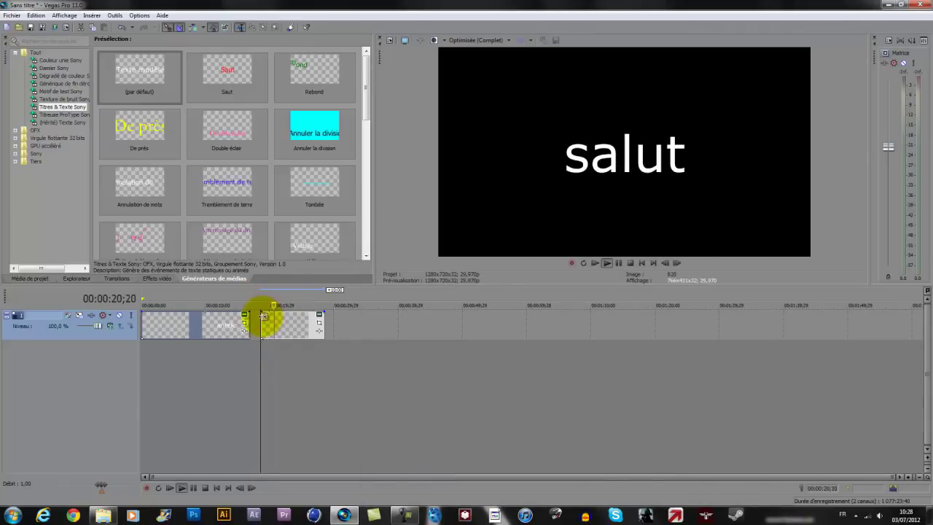
pyautogui.rightClick(258, 323)
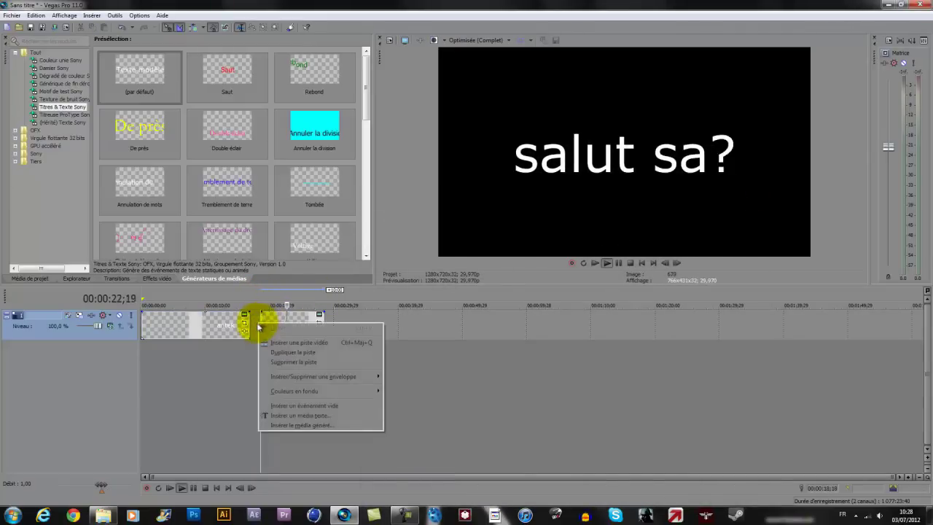
pyautogui.click(264, 302)
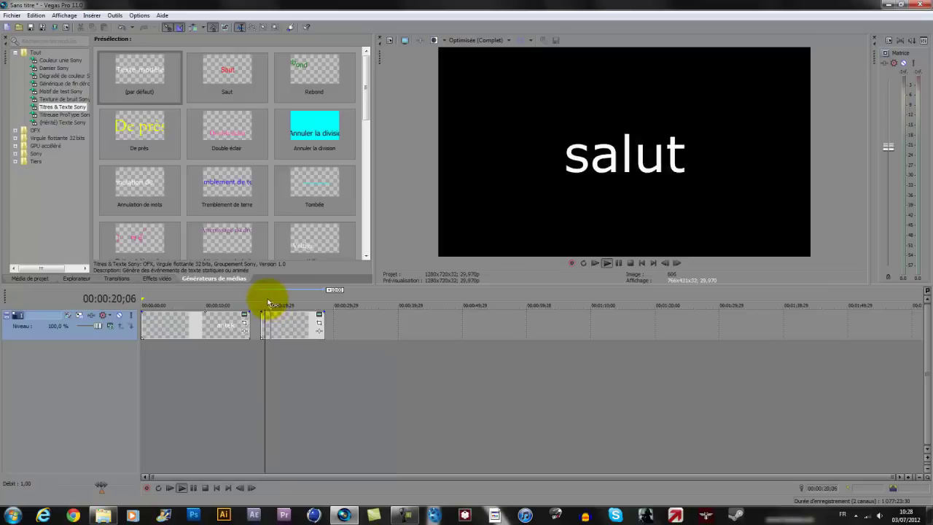
pyautogui.click(255, 300)
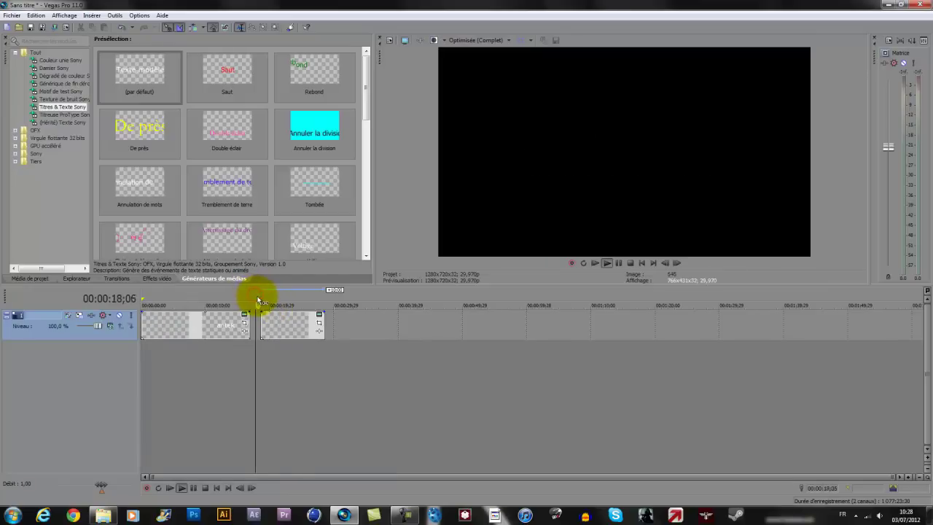
pyautogui.press('space')
# Step: Delete both animated titles from the timeline
pyautogui.click(292, 323)
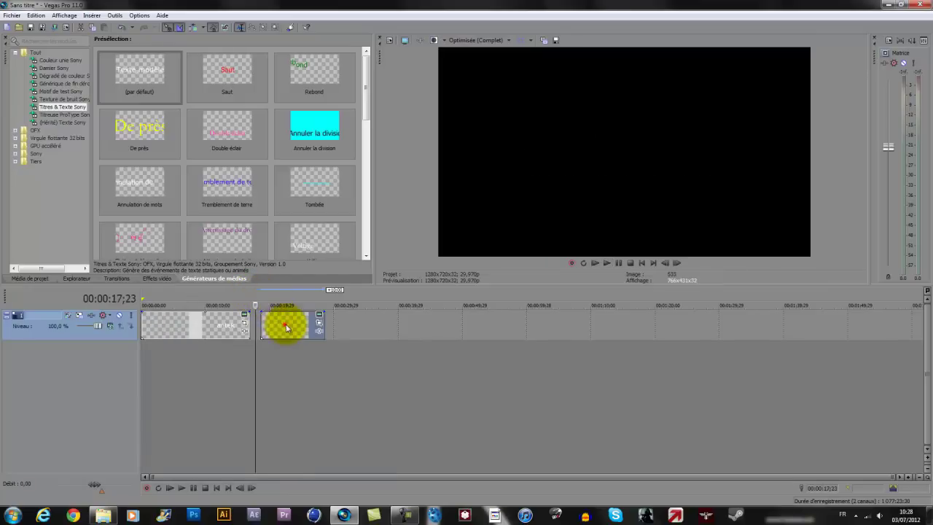
pyautogui.press('Delete')
pyautogui.click(196, 330)
pyautogui.press('Delete')
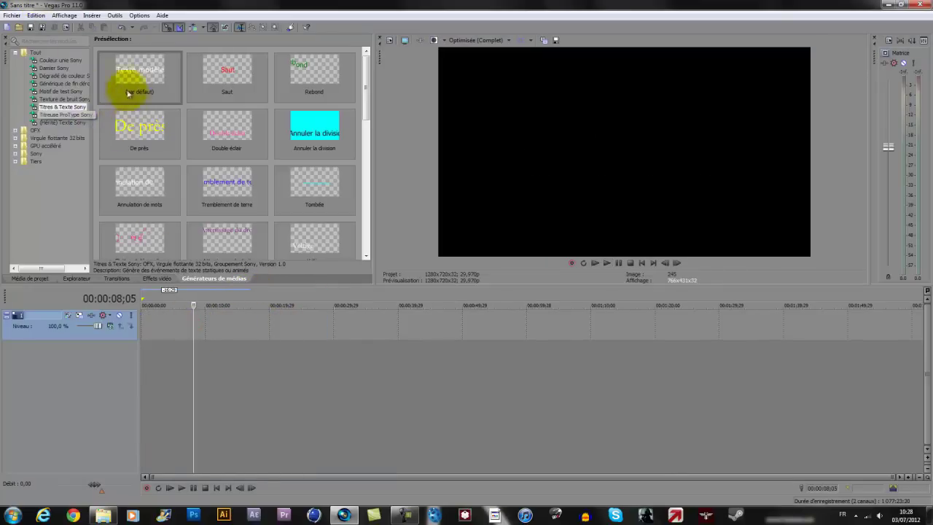
# Step: Add a default title at the start of the timeline and replace its sample text with "antek"
pyautogui.moveTo(139, 74); pyautogui.dragTo(134, 326)
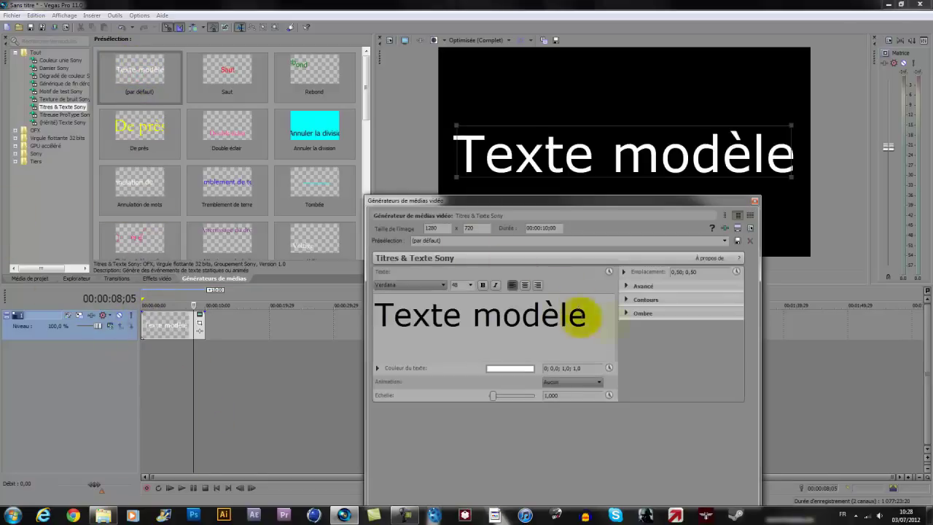
pyautogui.click(595, 317)
pyautogui.write('antek')
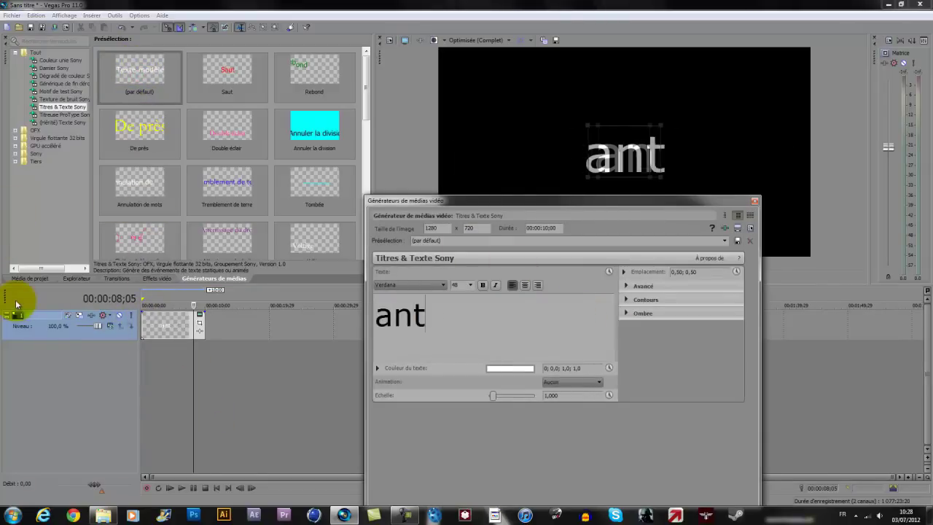
pyautogui.moveTo(506, 320); pyautogui.dragTo(274, 319)
# Step: Try the War Priest 3D font on the "antek" text, set it to War Priest instead, and close the title settings
pyautogui.click(385, 284)
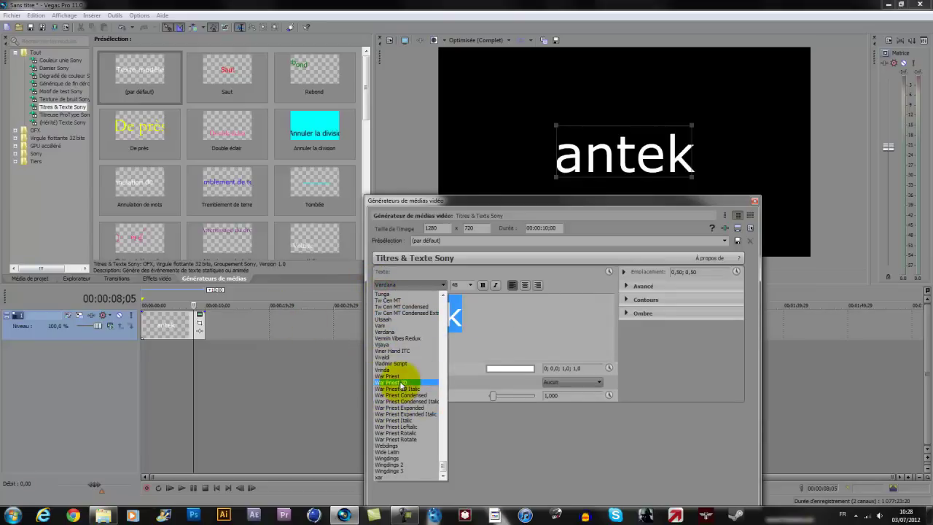
pyautogui.click(398, 381)
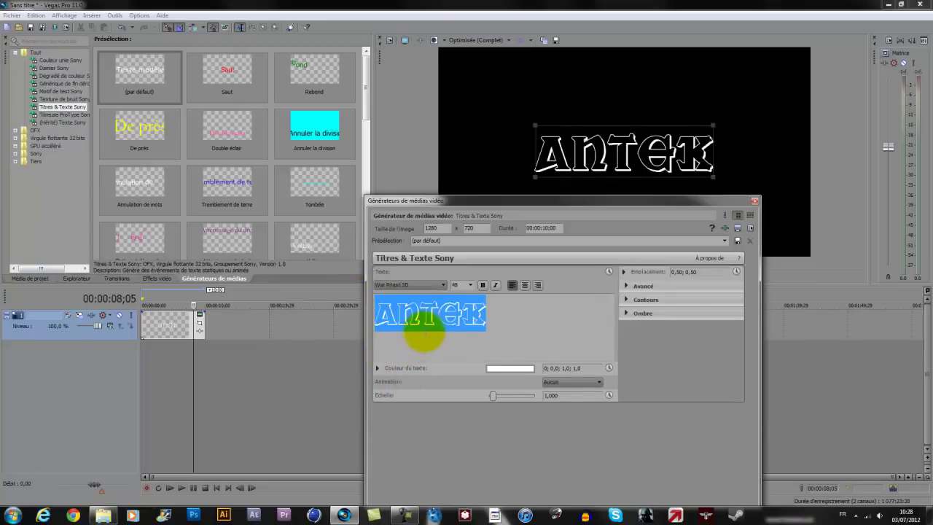
pyautogui.click(401, 285)
pyautogui.click(420, 379)
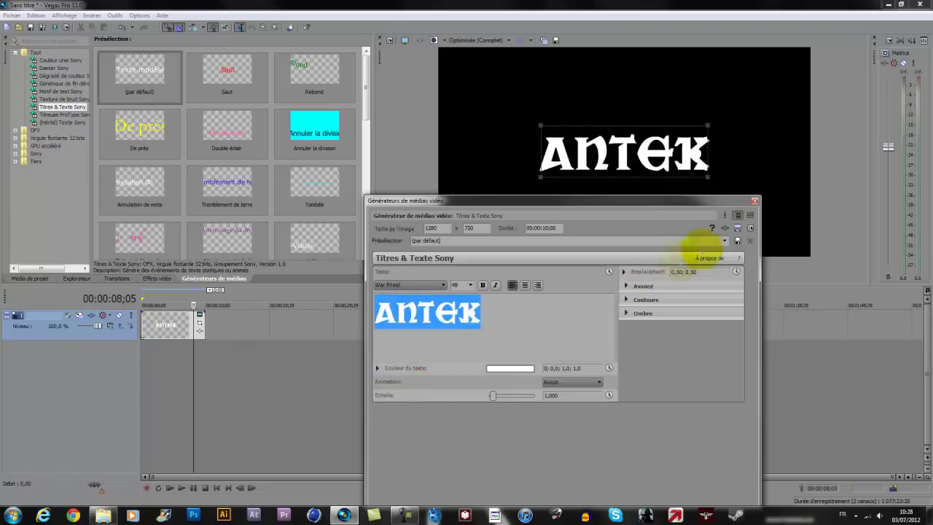
pyautogui.click(755, 200)
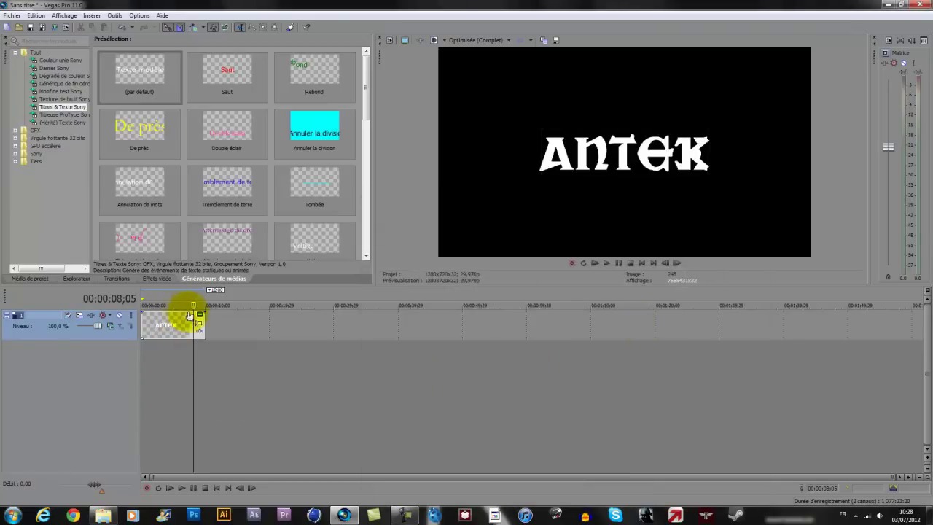
# Step: Undo back to the first letter-by-letter title, and move it to start at about 00:00:26;07 on the timeline
pyautogui.click(245, 355)
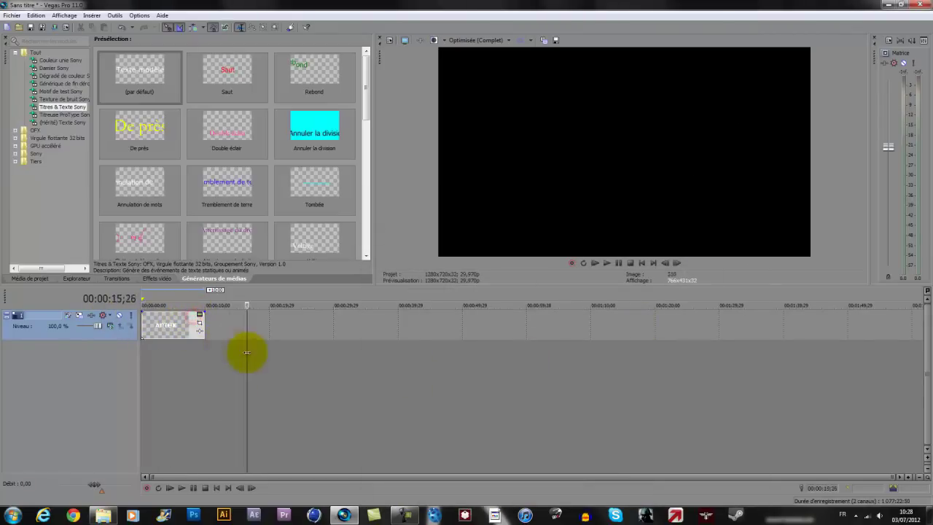
pyautogui.press('Home')
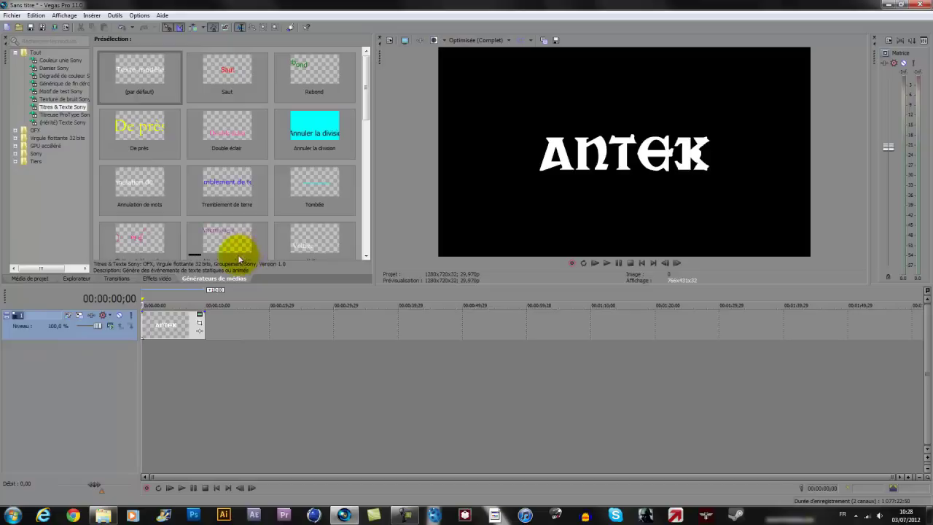
pyautogui.doubleClick(233, 260)
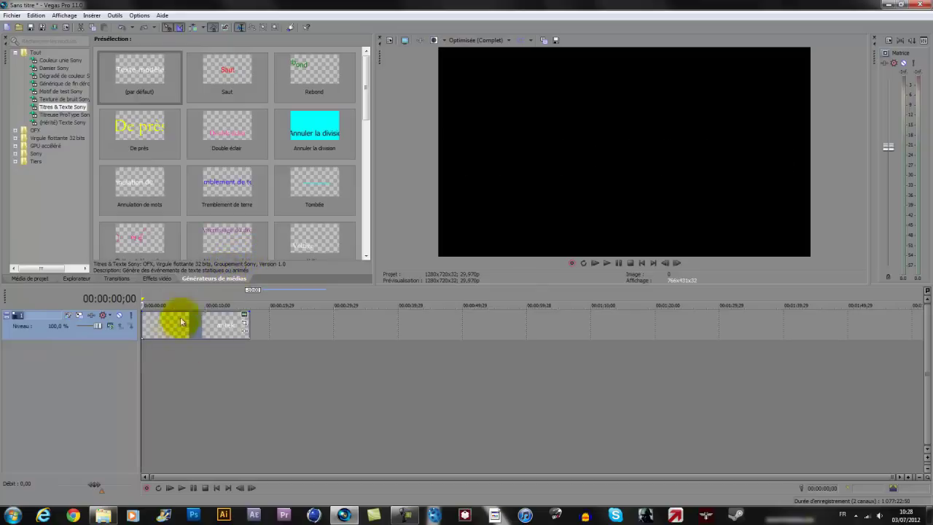
pyautogui.press('space')
pyautogui.moveTo(141, 318); pyautogui.dragTo(153, 321)
pyautogui.moveTo(174, 323); pyautogui.dragTo(343, 342)
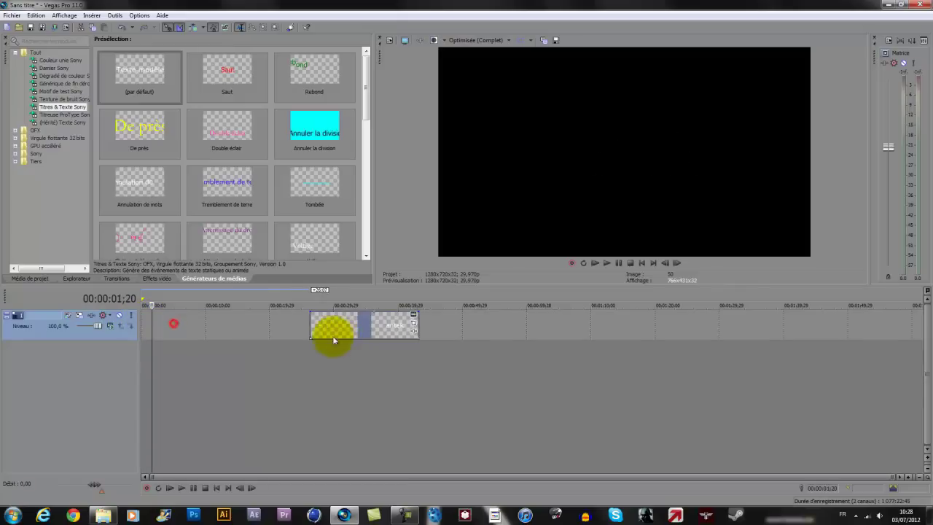
# Step: Scrub closely through the beginning of the animated title to examine how its letters appear one by one
pyautogui.moveTo(151, 320); pyautogui.dragTo(312, 339)
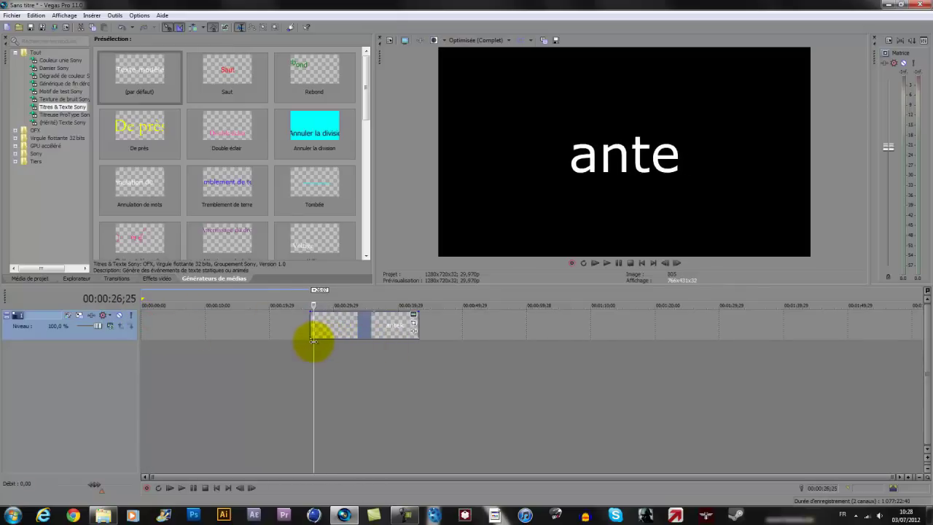
pyautogui.scroll(5, 327, 340)
pyautogui.moveTo(473, 336); pyautogui.dragTo(500, 334)
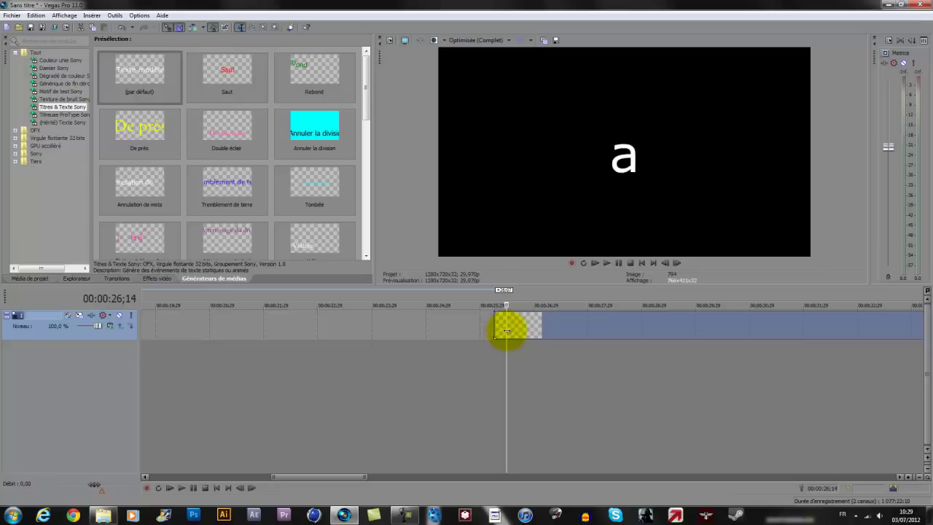
pyautogui.click(498, 330)
pyautogui.moveTo(502, 328)
pyautogui.mouseDown()
pyautogui.moveTo(553, 331)
pyautogui.moveTo(494, 329)
pyautogui.mouseUp()
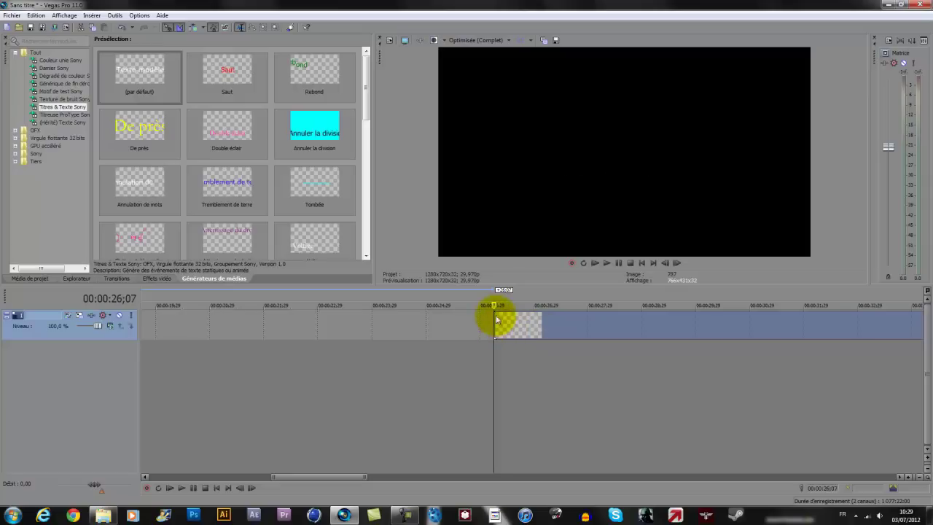
pyautogui.moveTo(500, 321); pyautogui.dragTo(516, 331)
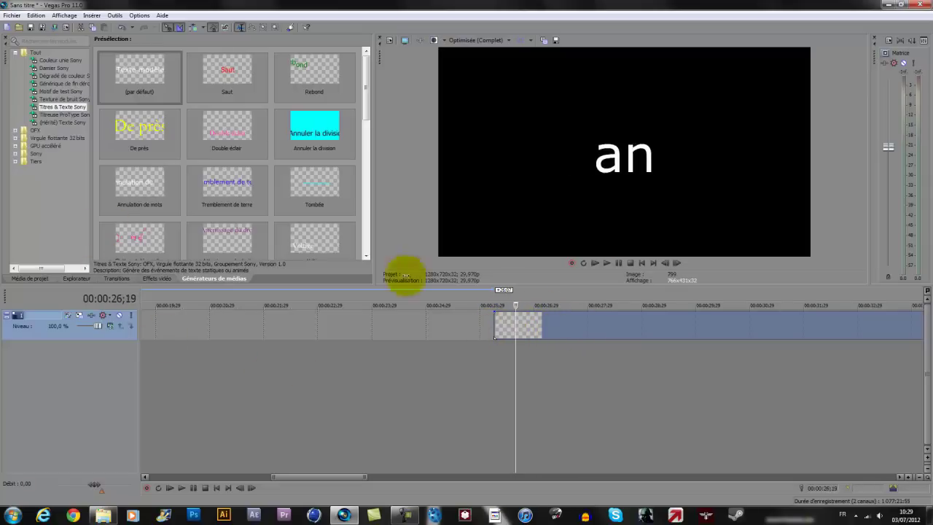
# Step: Delete the animated title and add a new default title in its place with the text "antek"
pyautogui.click(527, 322)
pyautogui.press('Delete')
pyautogui.moveTo(140, 70); pyautogui.dragTo(124, 326)
pyautogui.moveTo(186, 328); pyautogui.dragTo(216, 328)
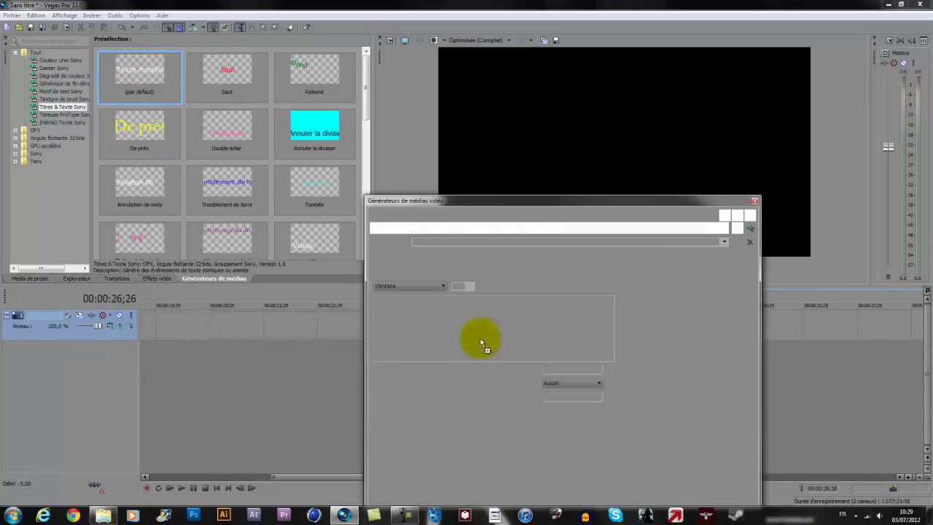
pyautogui.hotkey('ctrl', 'a')
pyautogui.press('Delete')
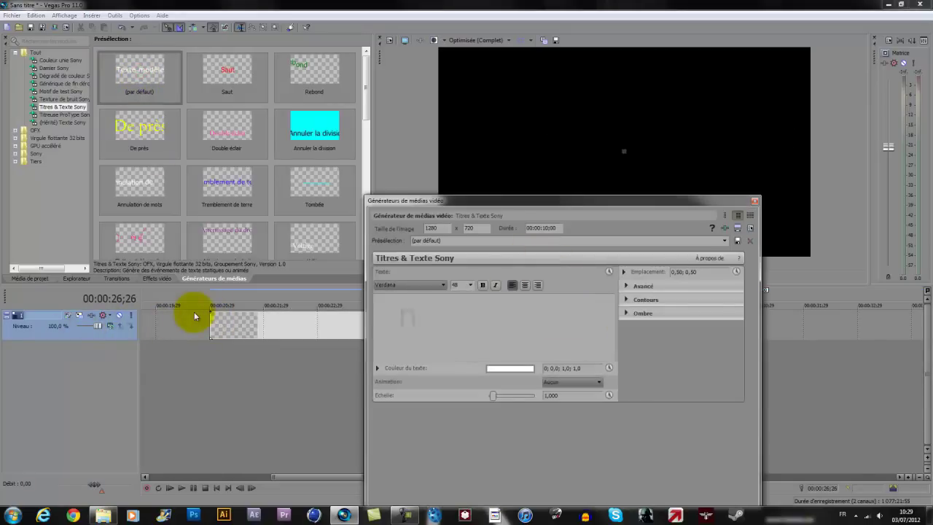
pyautogui.write('ntek')
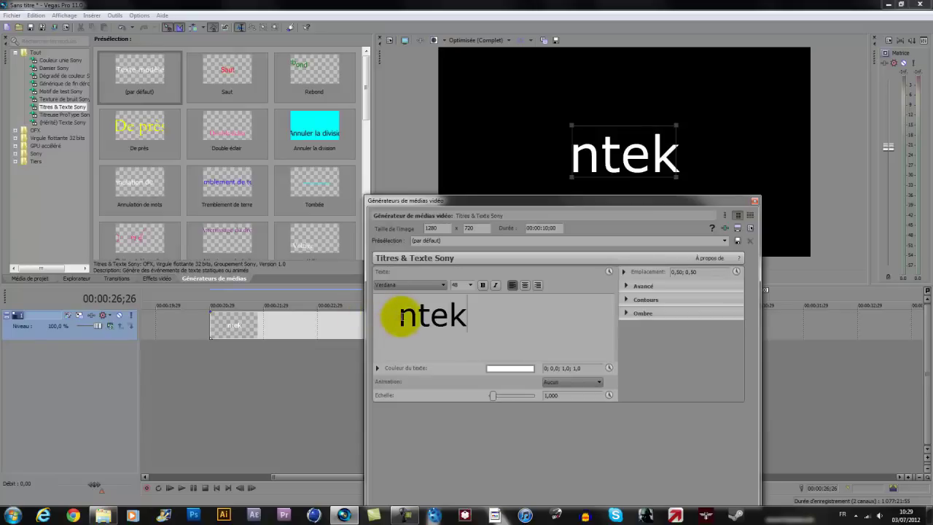
pyautogui.write('a')
# Step: Set the font of the whole "antek" text to War Priest and close the title settings
pyautogui.click(435, 285)
pyautogui.click(520, 327)
pyautogui.doubleClick(521, 329)
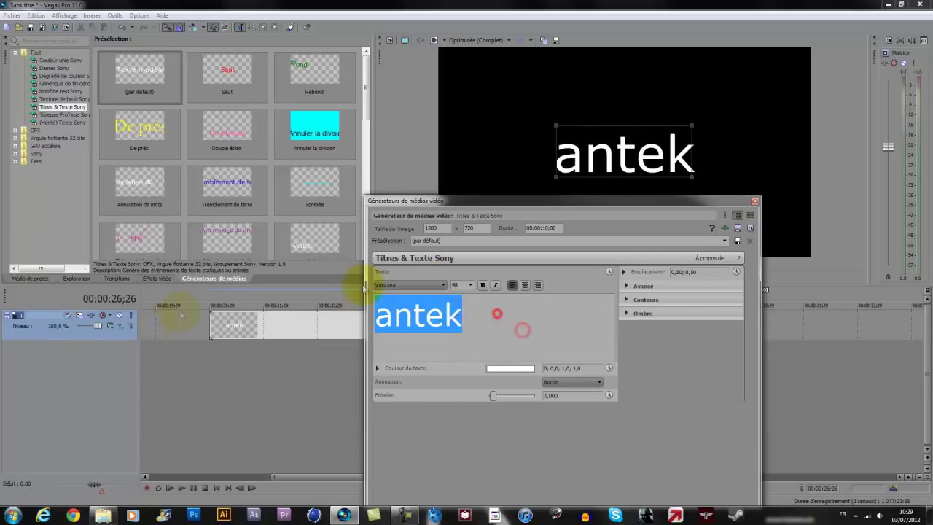
pyautogui.click(378, 285)
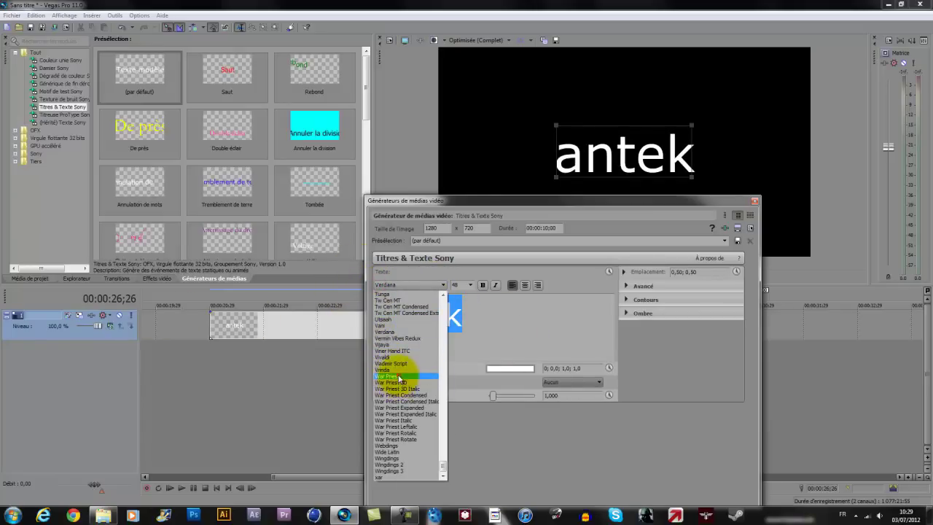
pyautogui.click(397, 376)
pyautogui.click(755, 201)
# Step: Shift the title slightly later and paste a copy with its own source media, aligned beneath it on a second track
pyautogui.moveTo(576, 320)
pyautogui.mouseDown()
pyautogui.moveTo(546, 338)
pyautogui.moveTo(592, 321)
pyautogui.mouseUp()
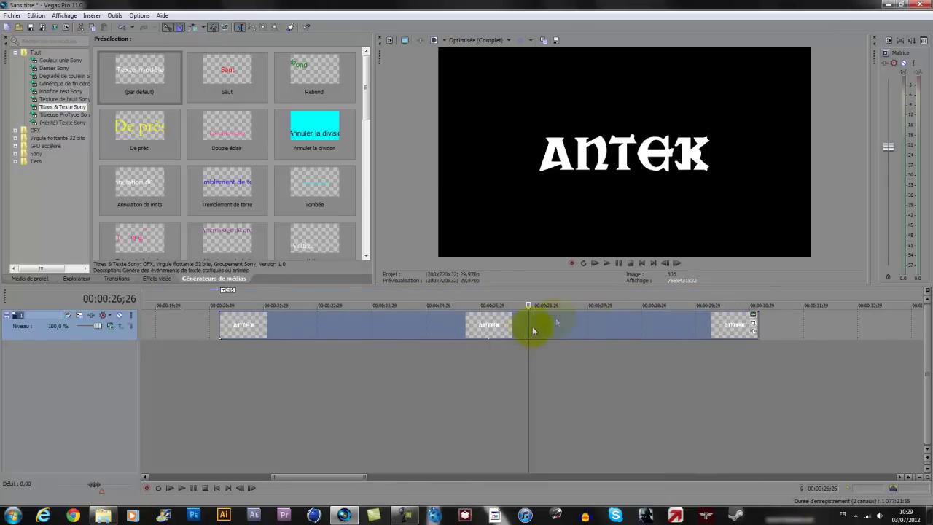
pyautogui.click(295, 322)
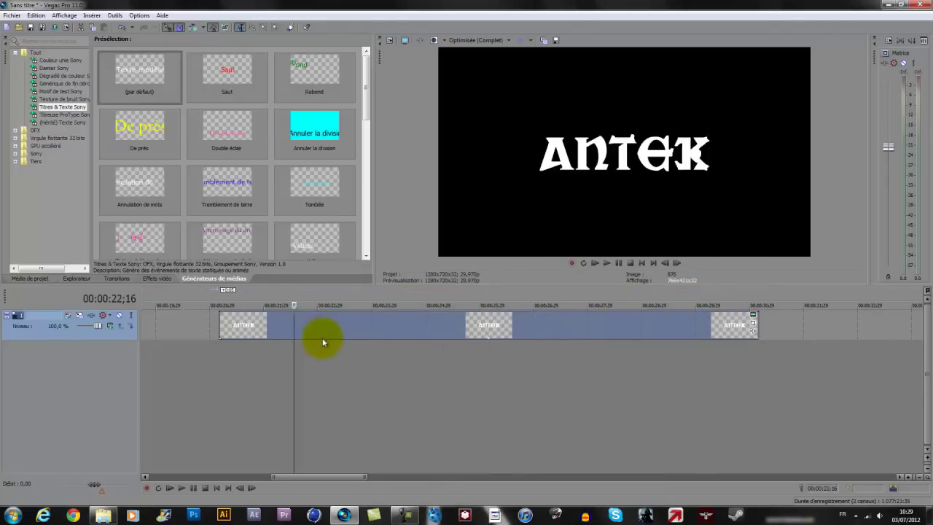
pyautogui.hotkey('ctrl', 'v')
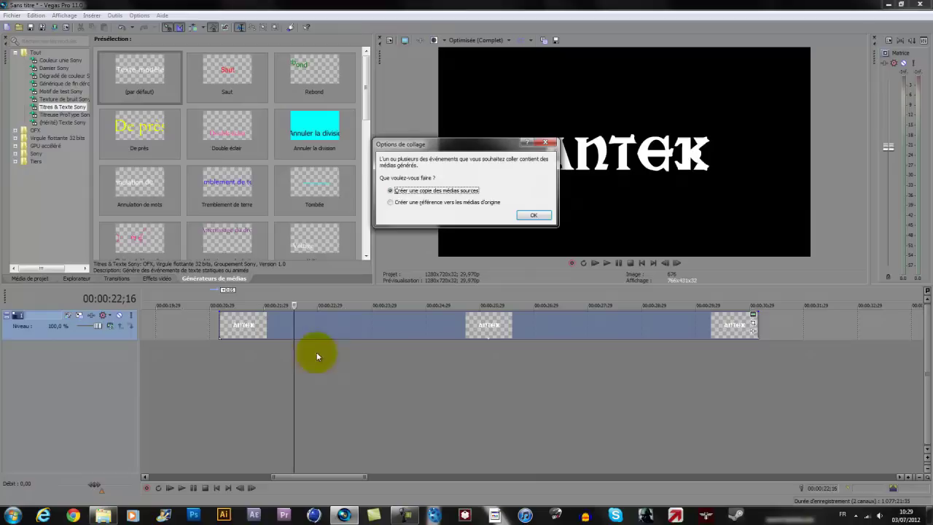
pyautogui.click(530, 216)
pyautogui.click(480, 315)
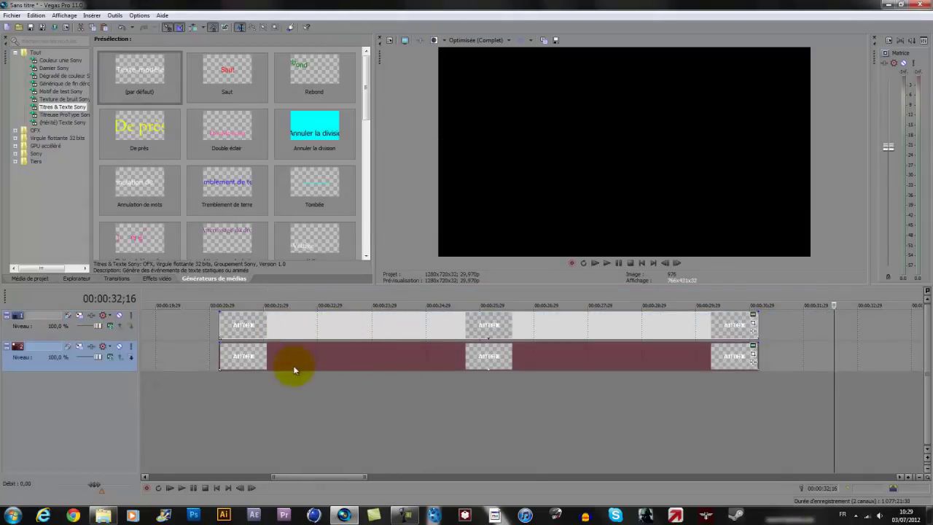
# Step: Paste two more copies of the title with their own source media and align them beneath the others on a third and fourth track
pyautogui.click(293, 366)
pyautogui.hotkey('ctrl', 'v')
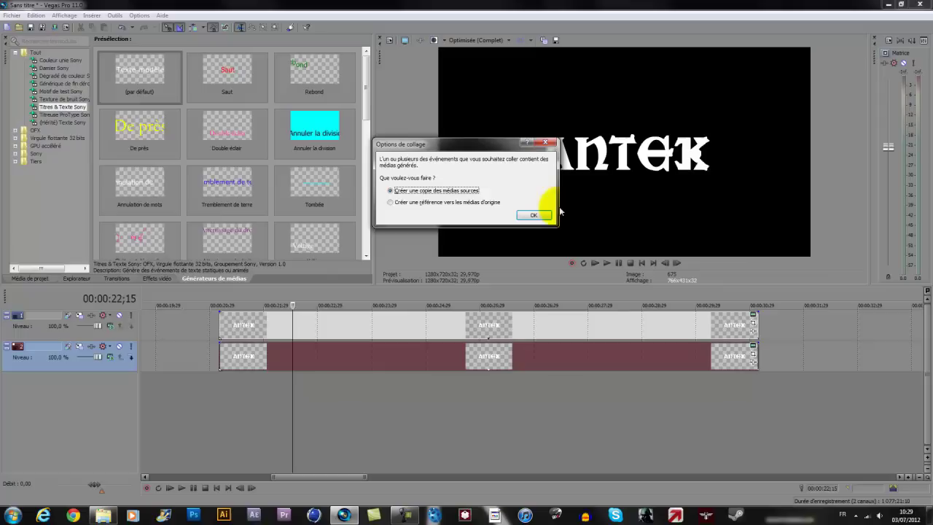
pyautogui.click(533, 214)
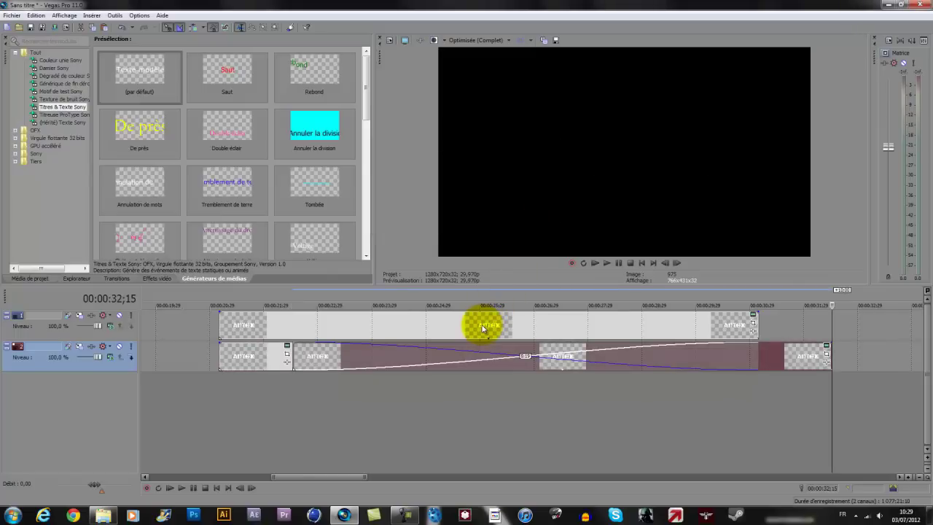
pyautogui.hotkey('ctrl', 'v')
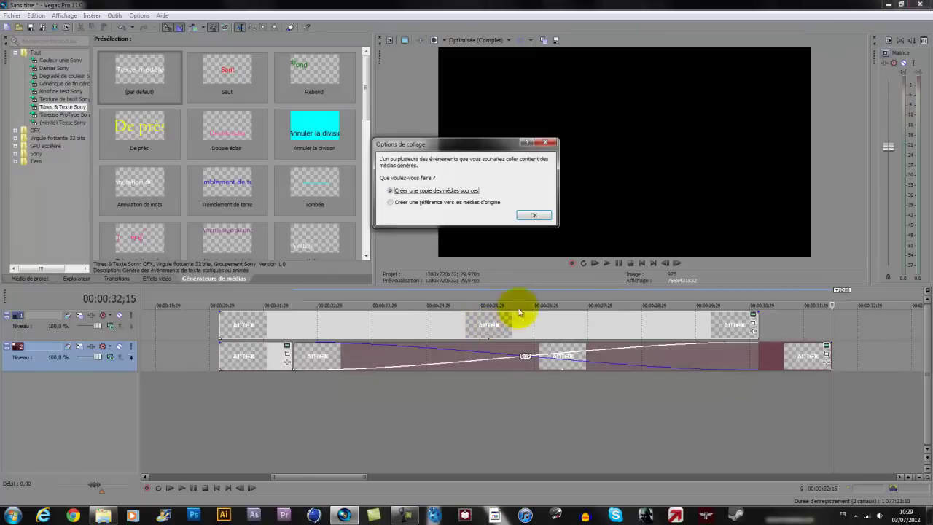
pyautogui.click(533, 214)
pyautogui.moveTo(216, 408); pyautogui.dragTo(394, 414)
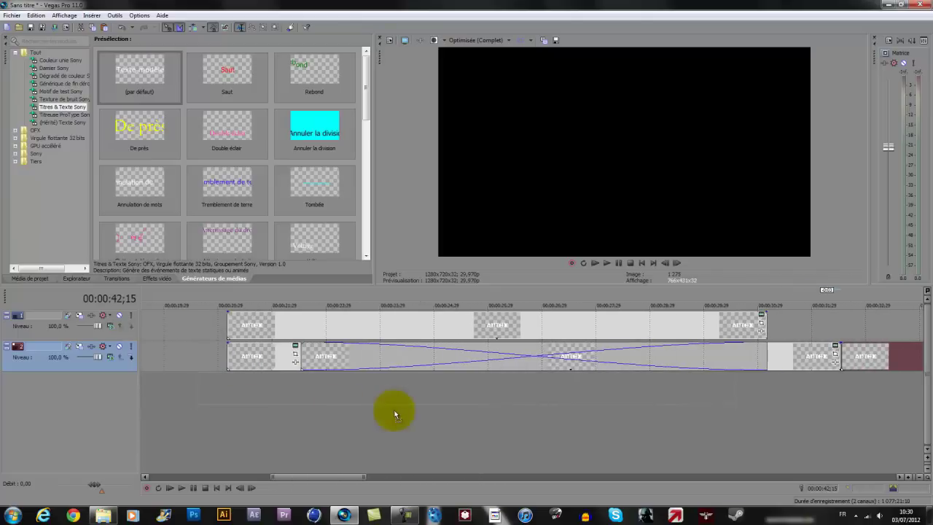
pyautogui.hotkey('ctrl', 'v')
pyautogui.click(413, 359)
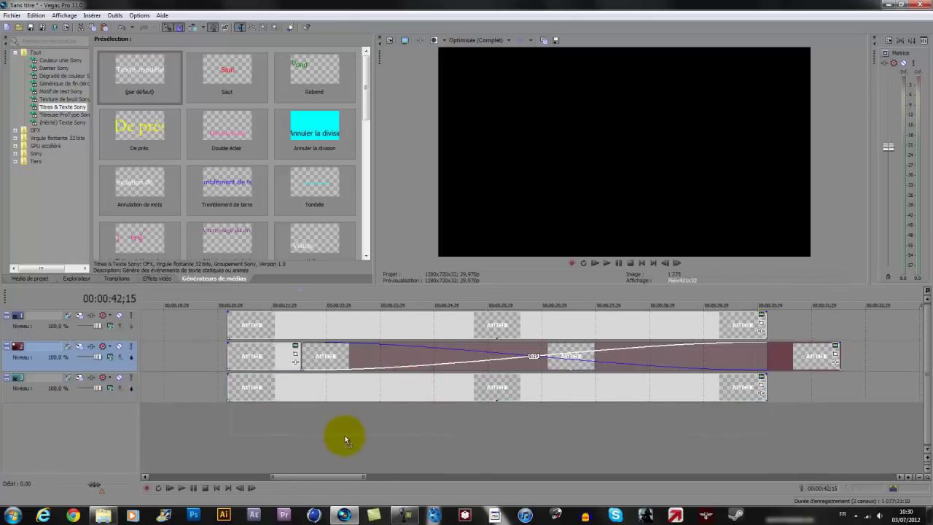
pyautogui.hotkey('ctrl', 'v')
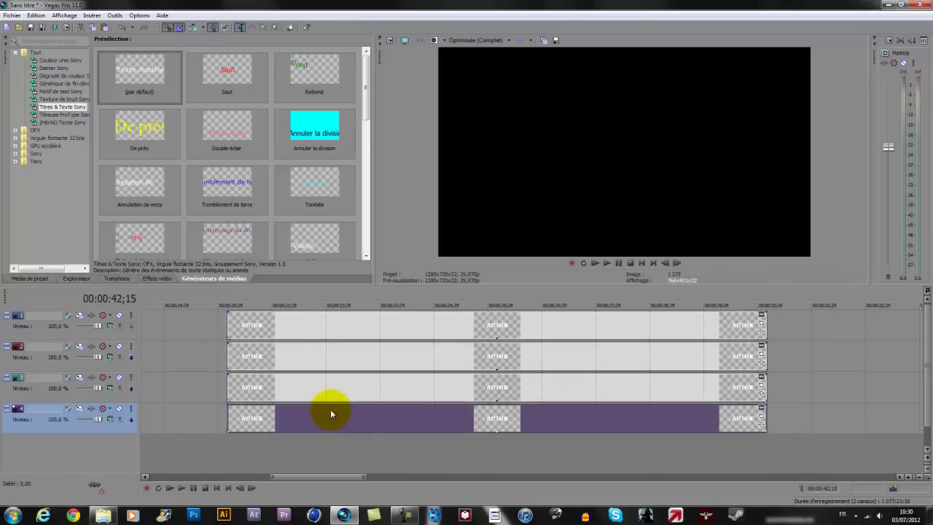
# Step: Paste another copy of the title with its own source media and align it beneath the others on a fifth track
pyautogui.hotkey('ctrl', 'v')
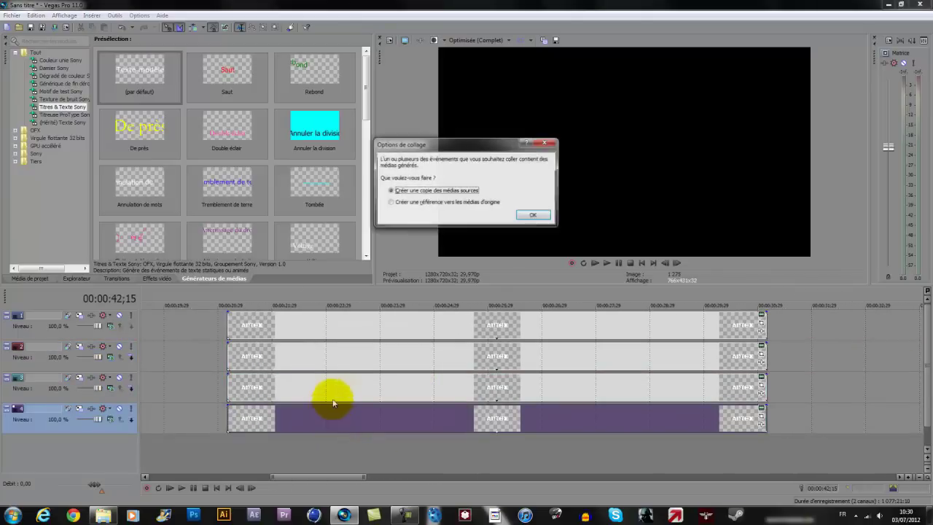
pyautogui.click(534, 213)
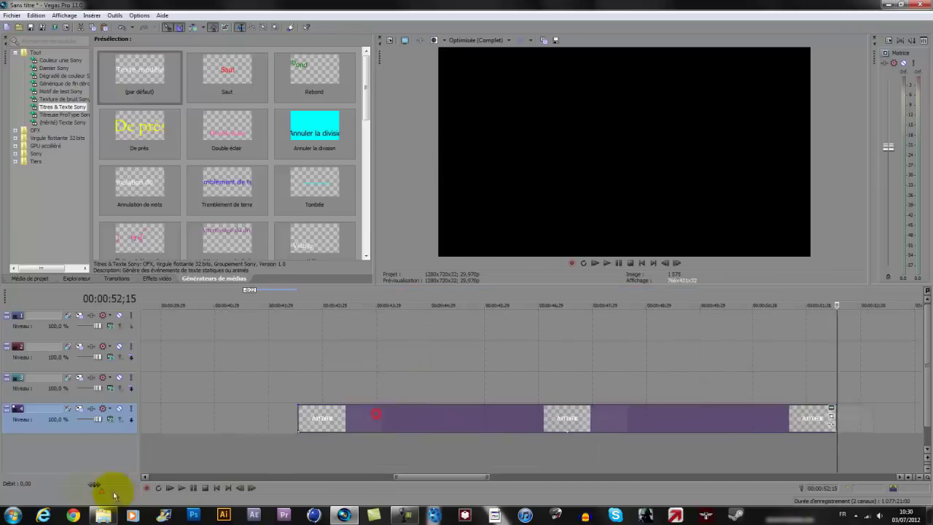
pyautogui.hscroll(-10, 59, 442)
pyautogui.click(239, 462)
pyautogui.hscroll(-2, 39, 441)
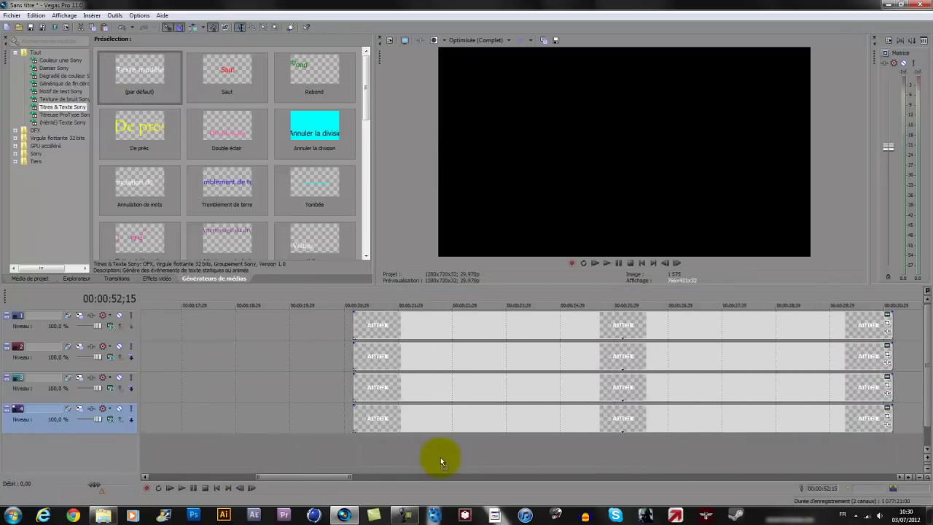
pyautogui.hotkey('ctrl', 'v')
pyautogui.click(357, 314)
pyautogui.scroll(-5, 587, 323)
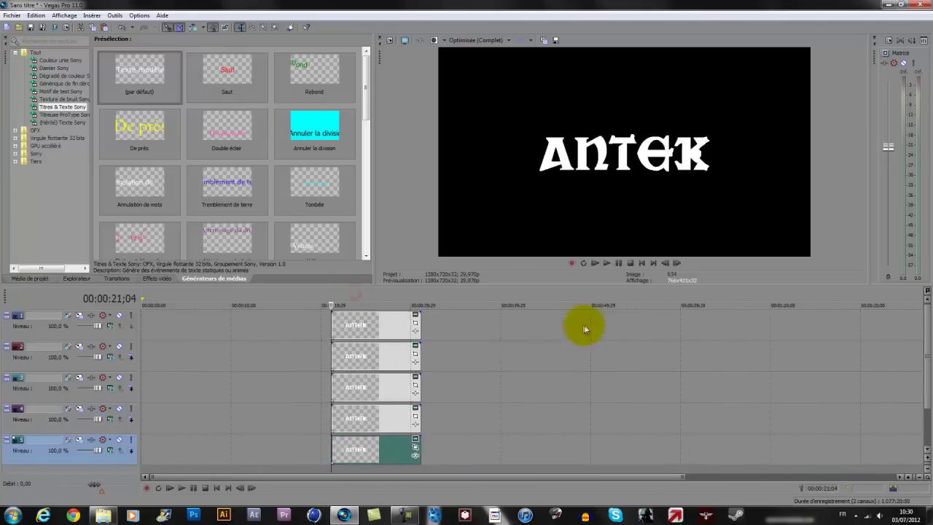
pyautogui.scroll(3, 574, 343)
pyautogui.scroll(-2, 574, 343)
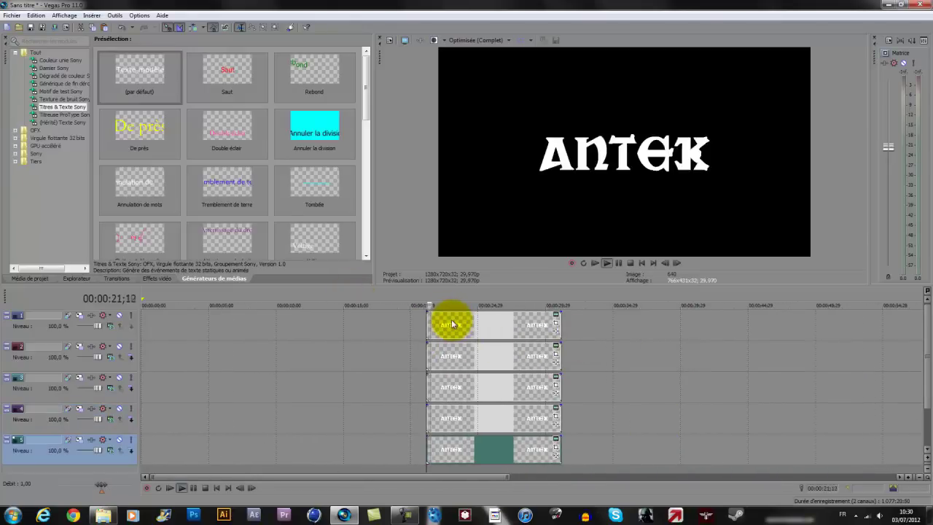
pyautogui.moveTo(447, 354); pyautogui.dragTo(462, 382)
pyautogui.moveTo(460, 355); pyautogui.dragTo(447, 354)
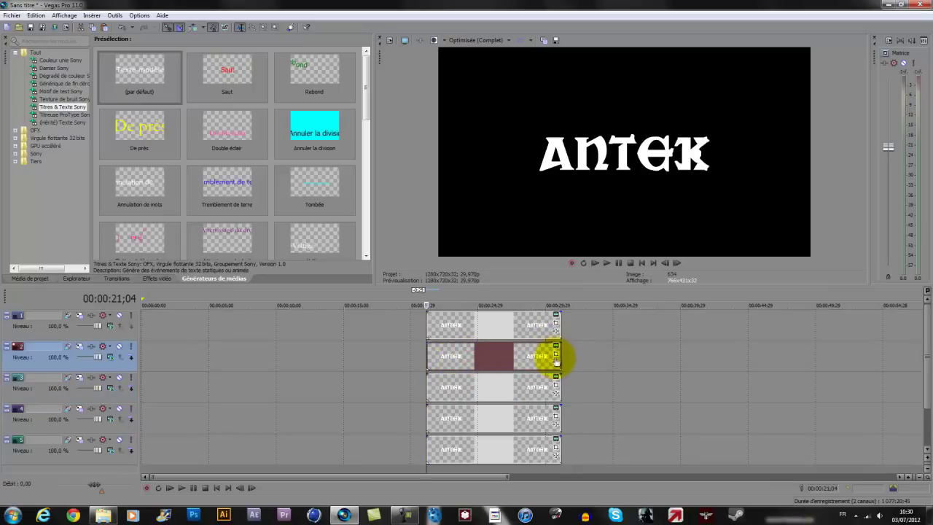
pyautogui.click(558, 318)
pyautogui.doubleClick(437, 313)
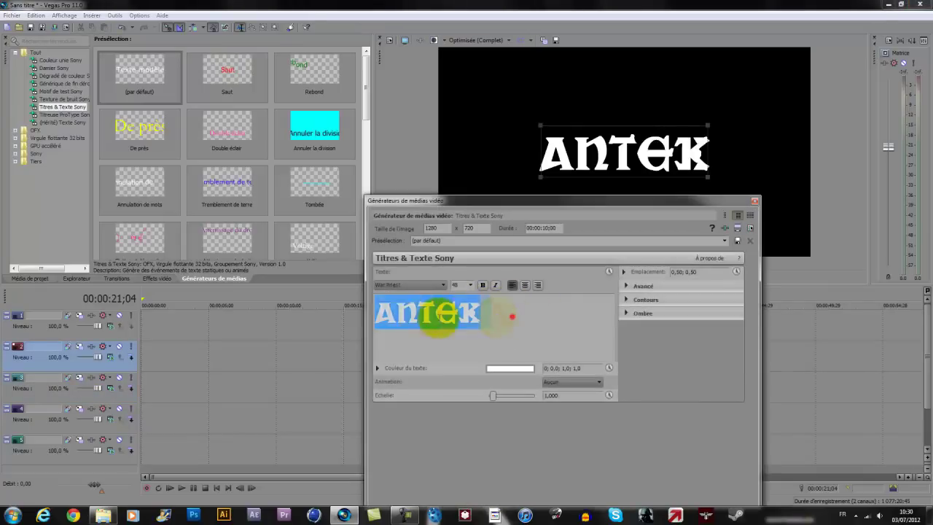
pyautogui.doubleClick(474, 314)
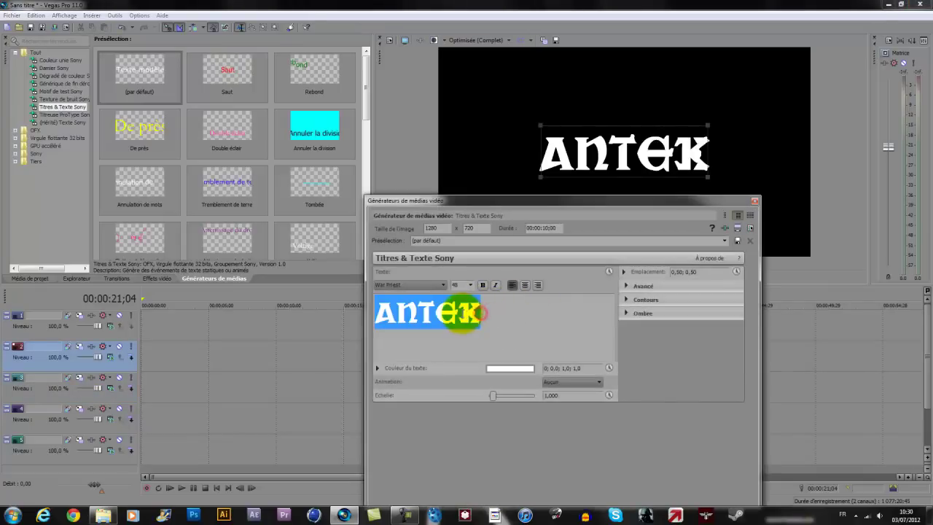
pyautogui.write('A')
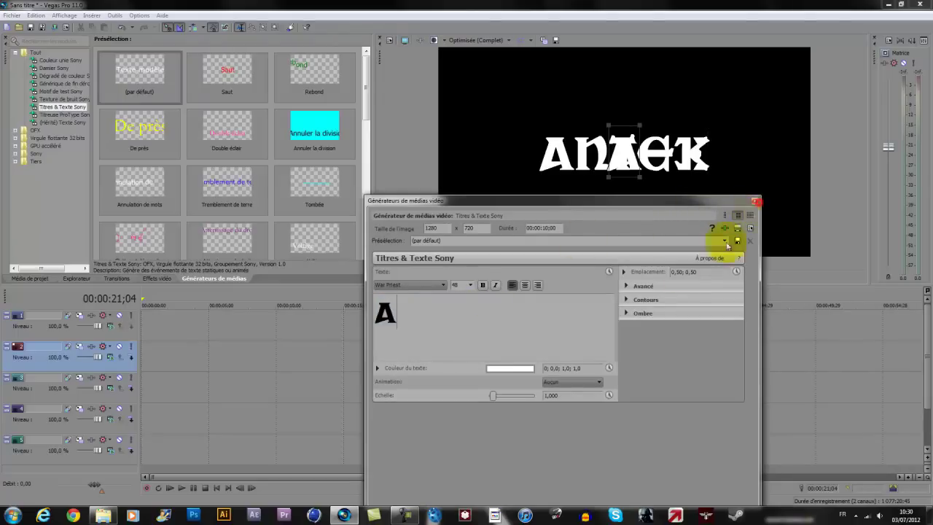
pyautogui.click(756, 202)
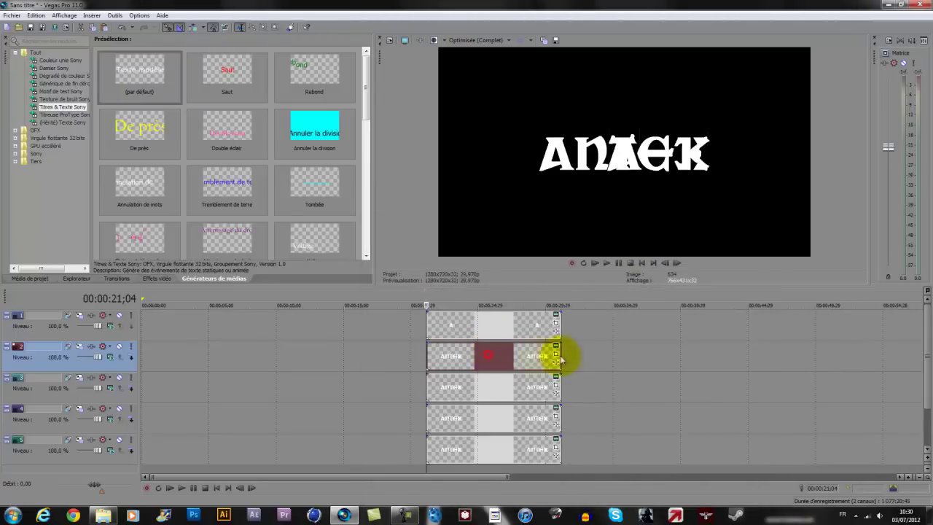
pyautogui.click(556, 318)
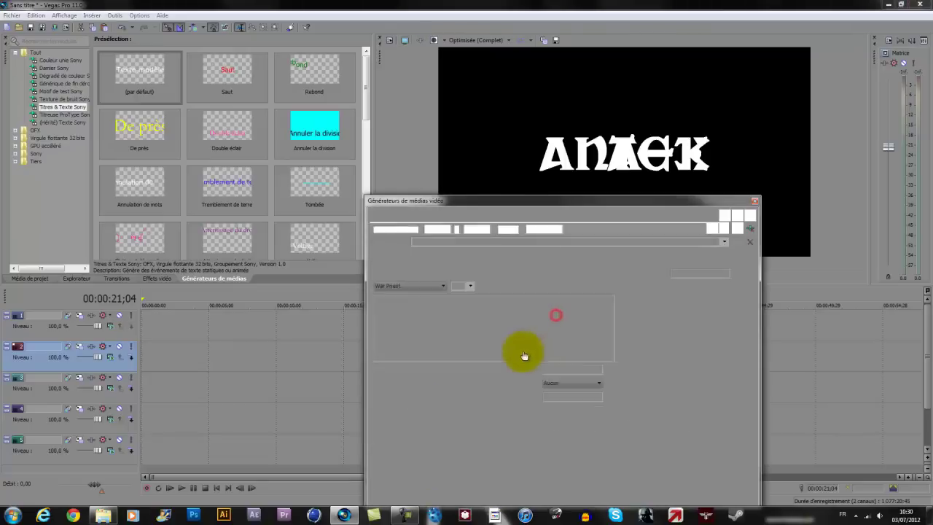
pyautogui.press('Delete')
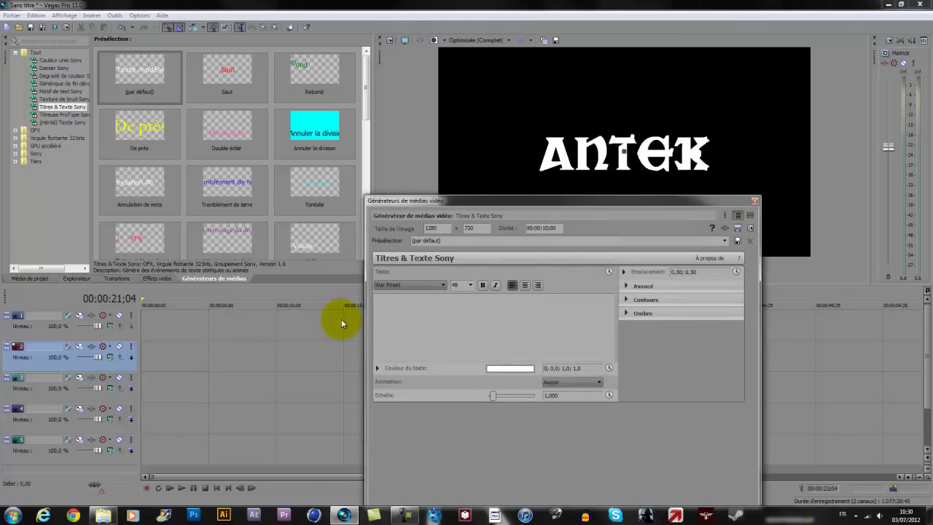
pyautogui.write('Antek')
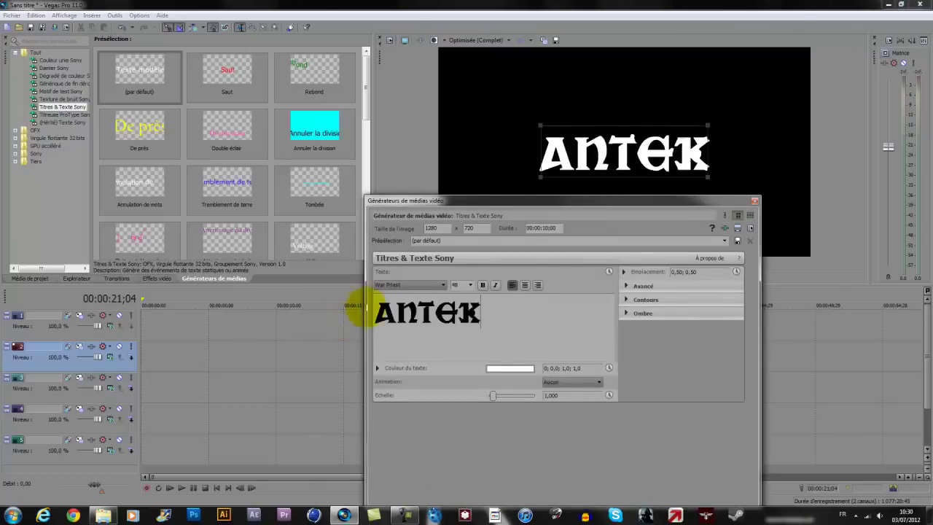
pyautogui.click(754, 202)
# Step: Paste one more title copy with its own source media and place it on a sixth track, aligned with the others
pyautogui.scroll(-1, 922, 344)
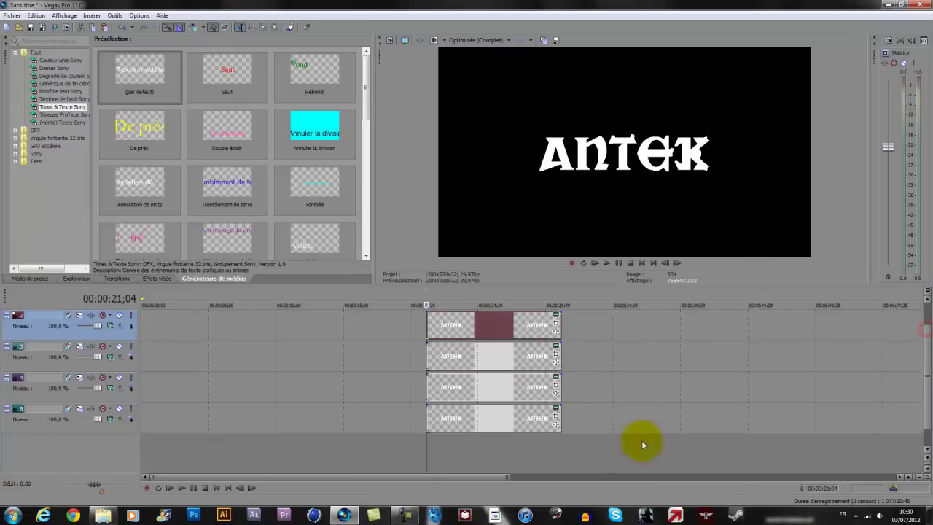
pyautogui.click(536, 421)
pyautogui.click(503, 420)
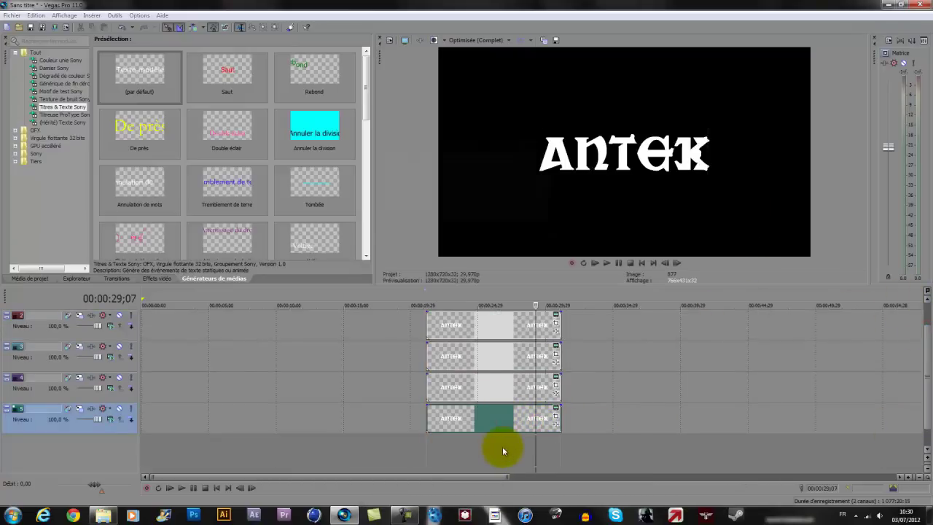
pyautogui.hotkey('ctrl', 'v')
pyautogui.click(533, 212)
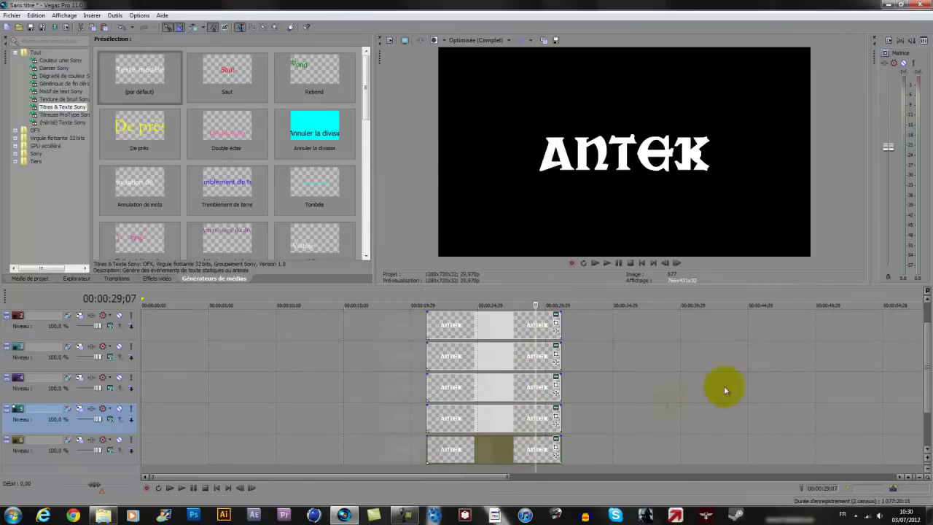
# Step: Replace the text of the title on the second track with "A" and close its settings
pyautogui.scroll(-3, 554, 393)
pyautogui.click(924, 368)
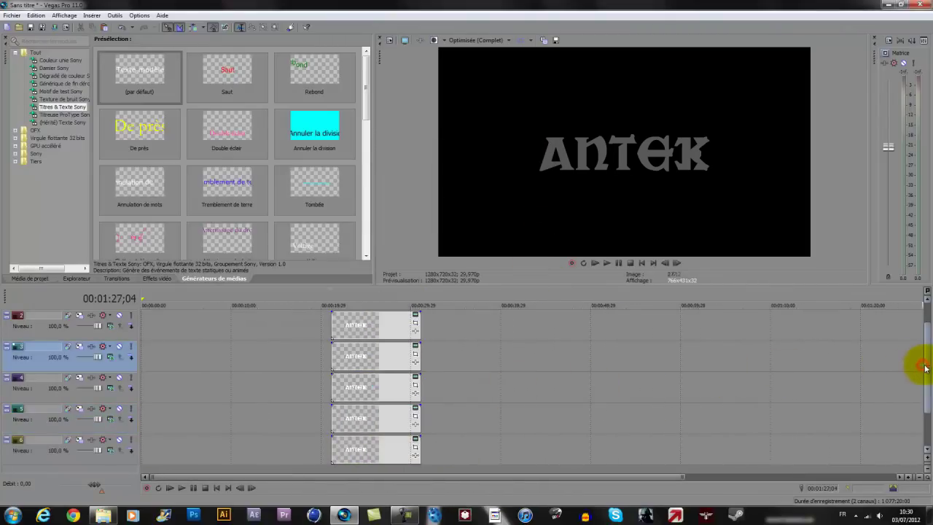
pyautogui.click(416, 345)
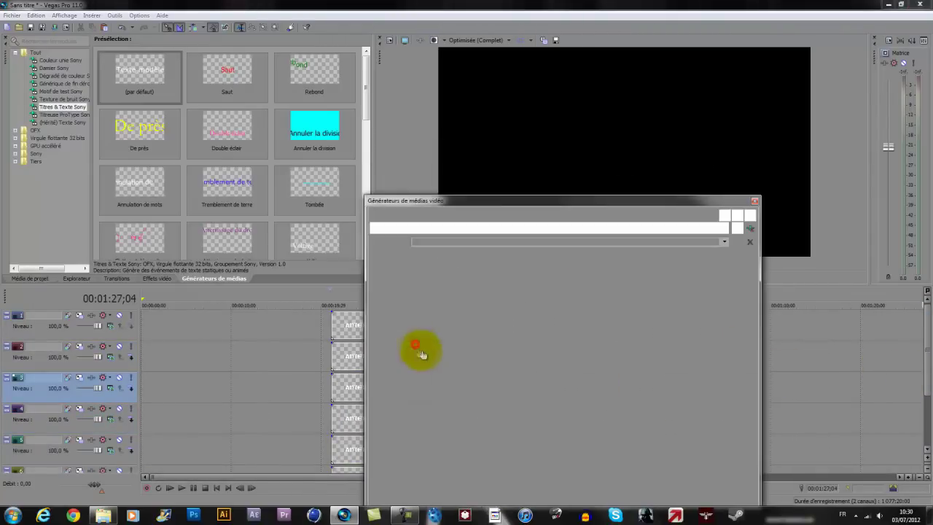
pyautogui.doubleClick(496, 319)
pyautogui.write('A')
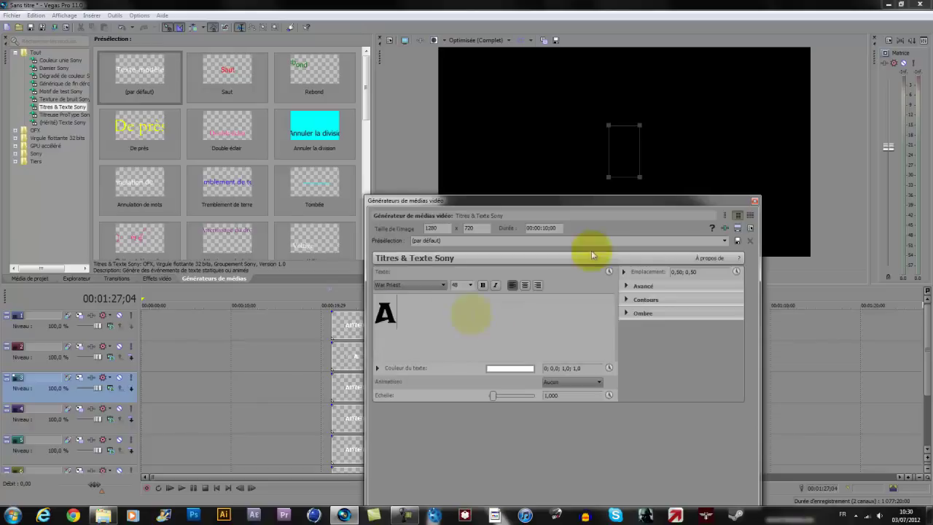
pyautogui.click(754, 201)
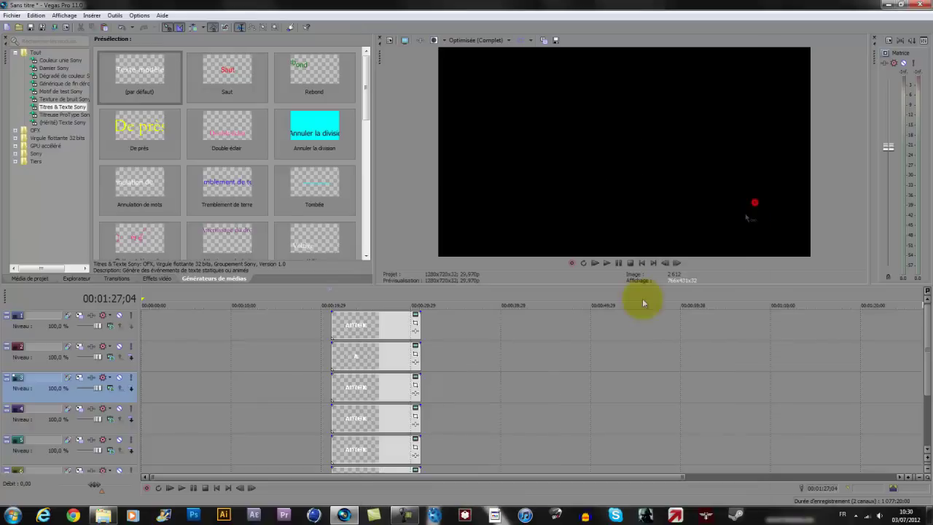
# Step: Replace the text of the title on the third track with "n" and close its settings
pyautogui.click(417, 381)
pyautogui.doubleClick(515, 327)
pyautogui.write('n')
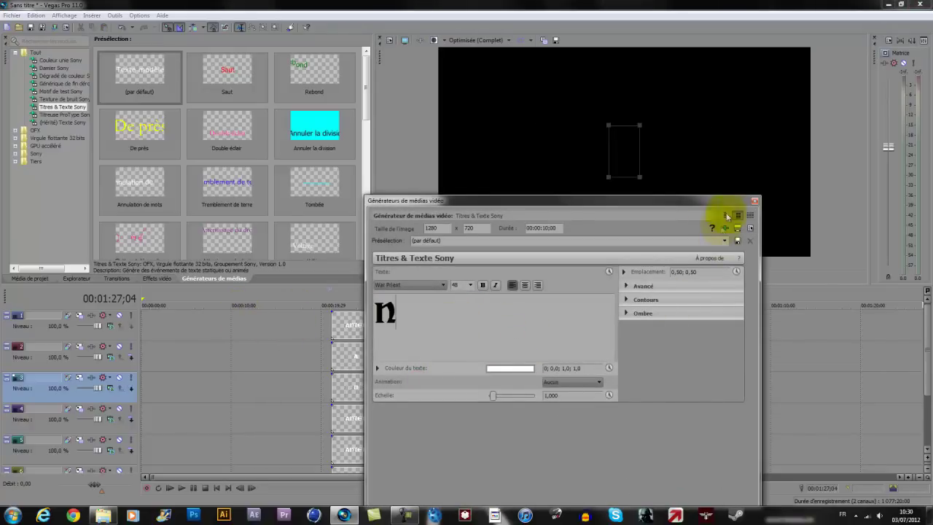
pyautogui.click(754, 201)
# Step: Replace the text of the title on the fourth track with "t" and close its settings
pyautogui.click(417, 416)
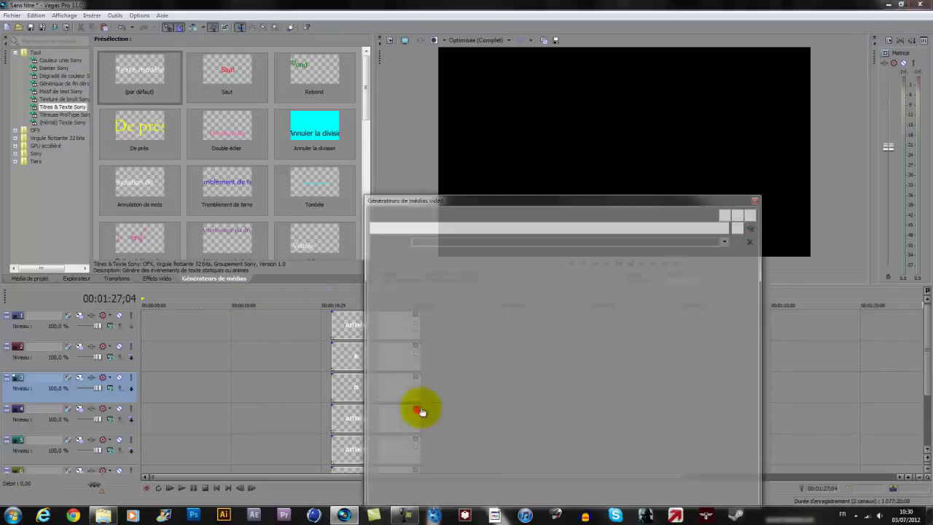
pyautogui.doubleClick(511, 316)
pyautogui.write('t')
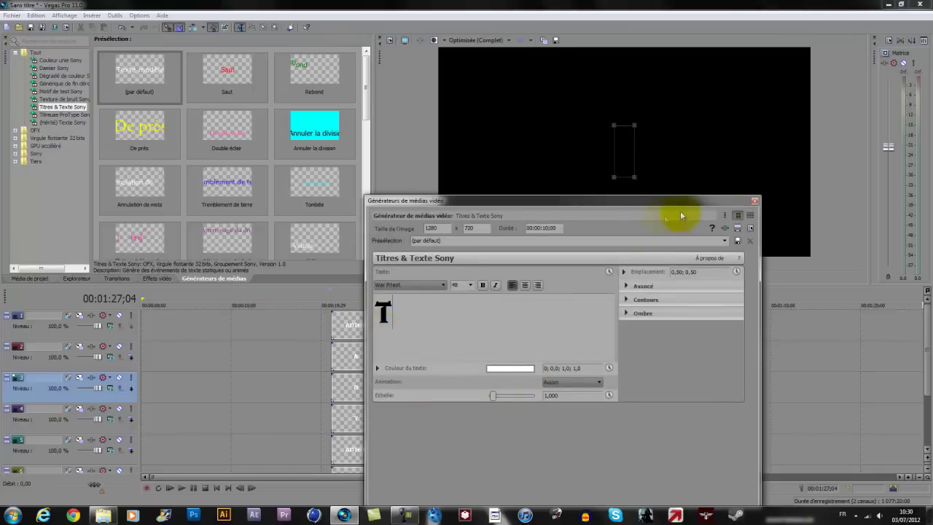
pyautogui.click(754, 202)
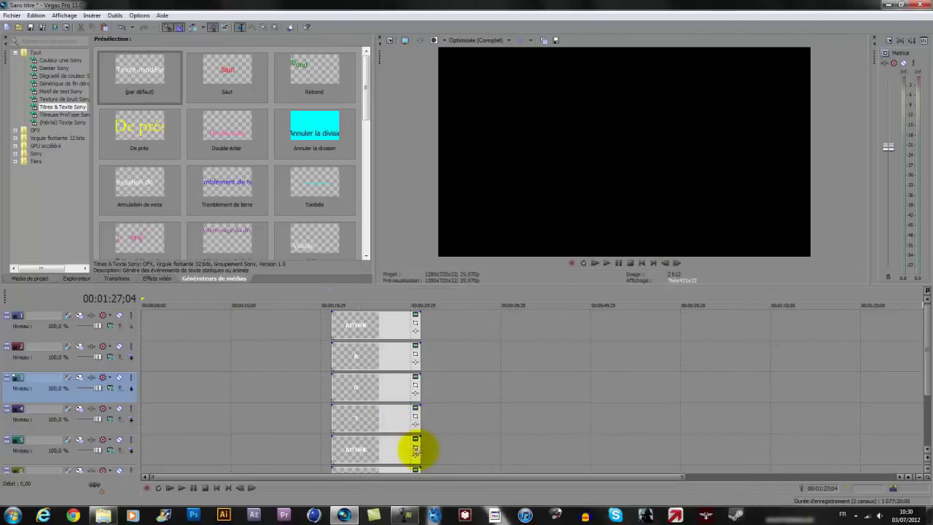
# Step: Replace the text of the title on the fifth track with "e" and close its settings
pyautogui.click(416, 440)
pyautogui.doubleClick(514, 319)
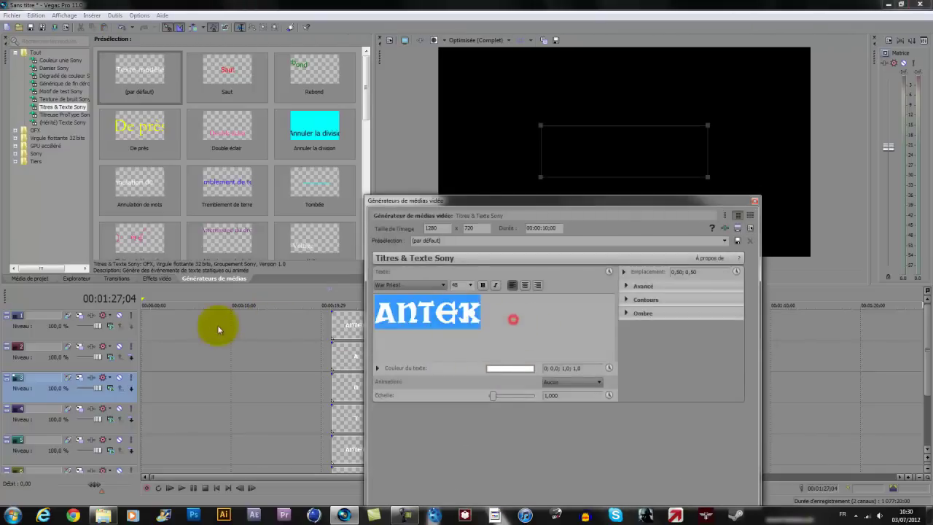
pyautogui.write('e')
pyautogui.click(755, 201)
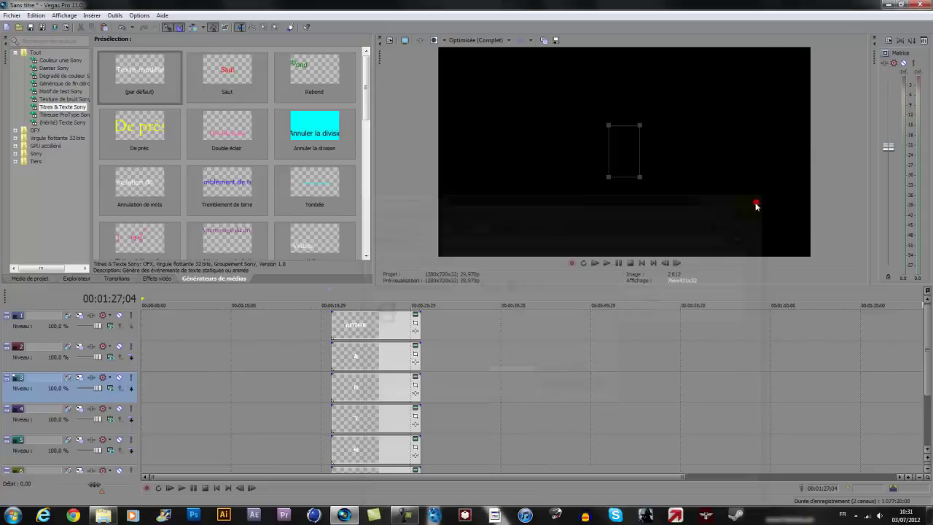
# Step: Replace the text of the title on the sixth track with "K"
pyautogui.moveTo(924, 350); pyautogui.dragTo(920, 410)
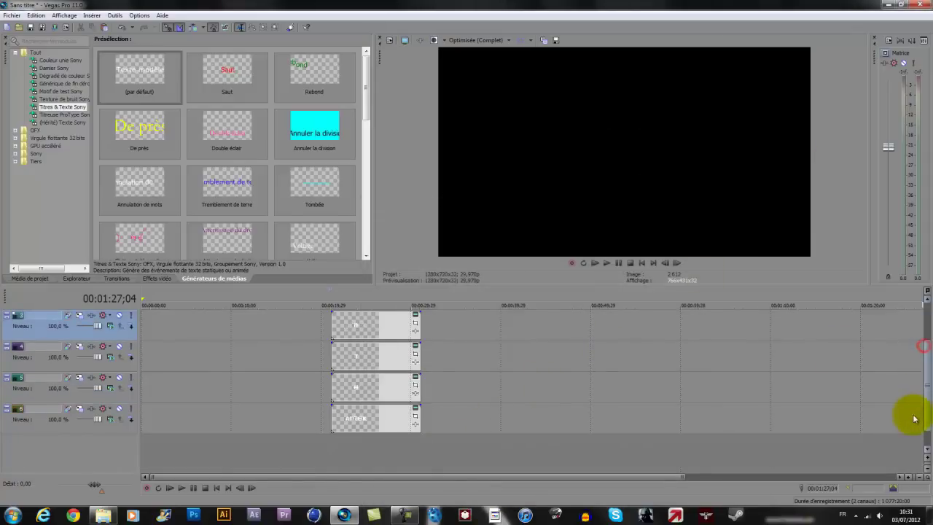
pyautogui.click(416, 414)
pyautogui.doubleClick(522, 323)
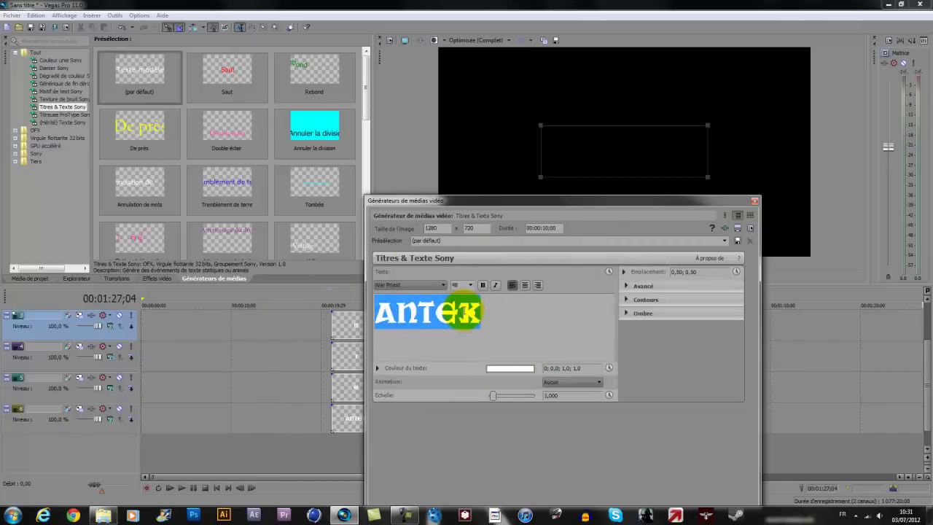
pyautogui.write('K')
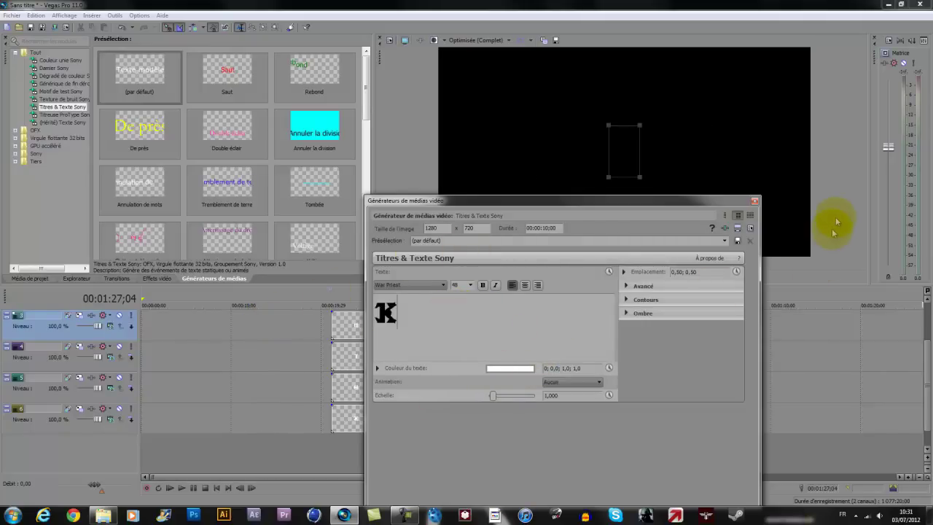
# Step: Close the sixth title's settings and place the playhead at 00:00:22;29 to show the stacked titles in the preview
pyautogui.click(754, 202)
pyautogui.moveTo(928, 397); pyautogui.dragTo(928, 361)
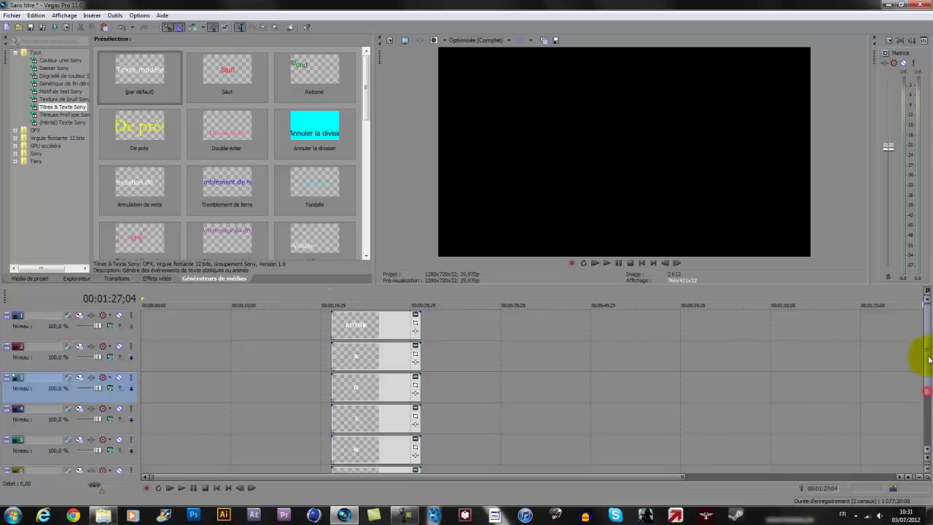
pyautogui.click(347, 300)
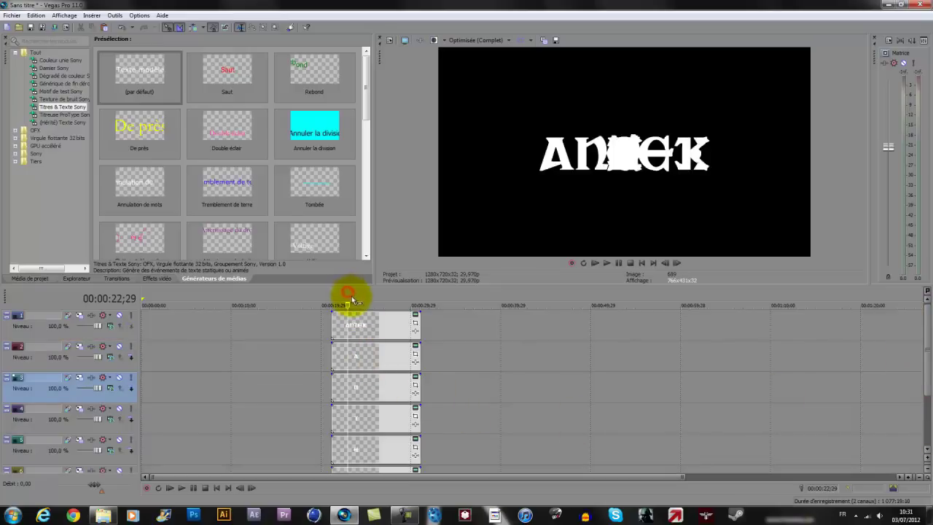
pyautogui.click(386, 315)
pyautogui.click(386, 333)
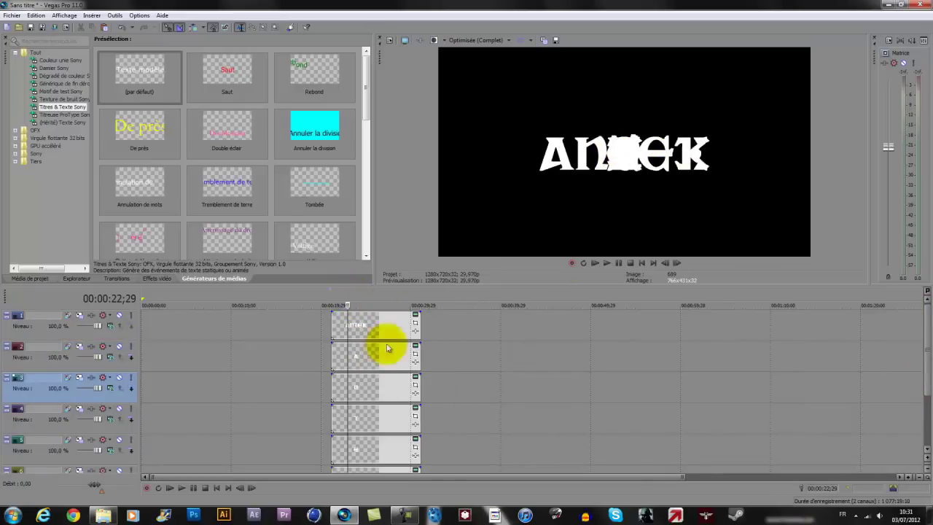
pyautogui.click(507, 336)
# Step: Move the second track's letter A onto the A of the full word, at about 0.32; 0.50, and close its settings
pyautogui.click(420, 357)
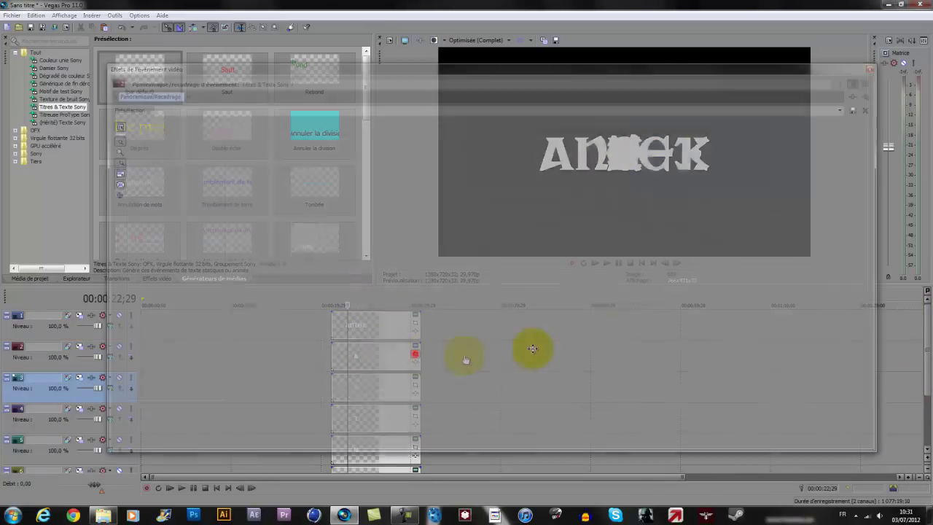
pyautogui.click(867, 73)
pyautogui.click(415, 346)
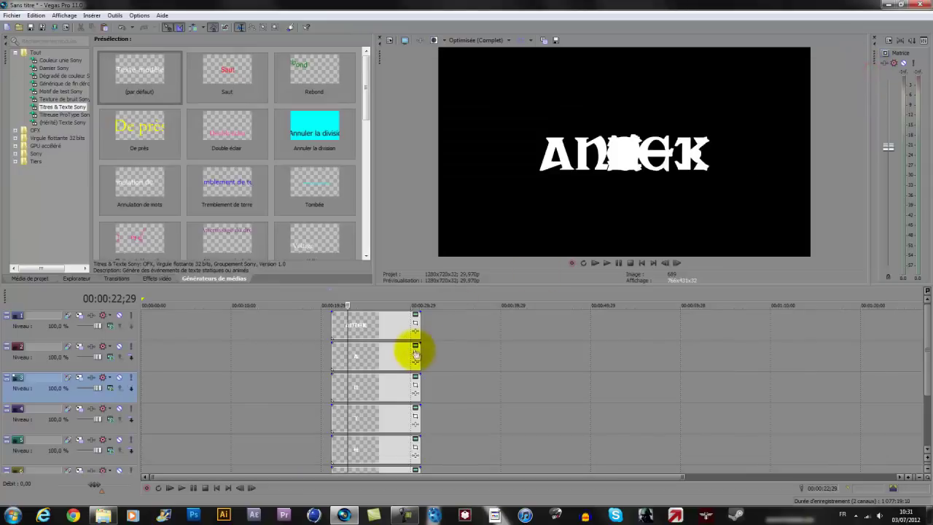
pyautogui.click(617, 160)
pyautogui.moveTo(558, 169); pyautogui.dragTo(552, 167)
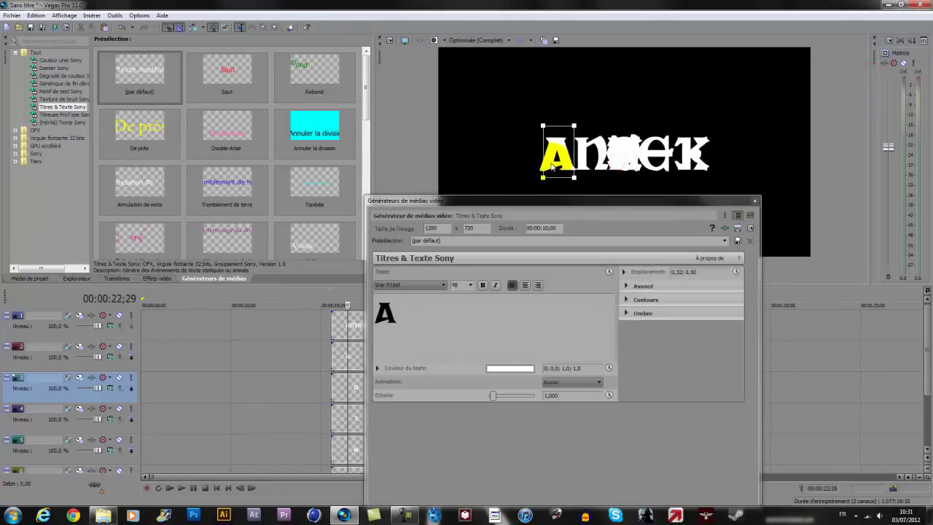
pyautogui.click(754, 201)
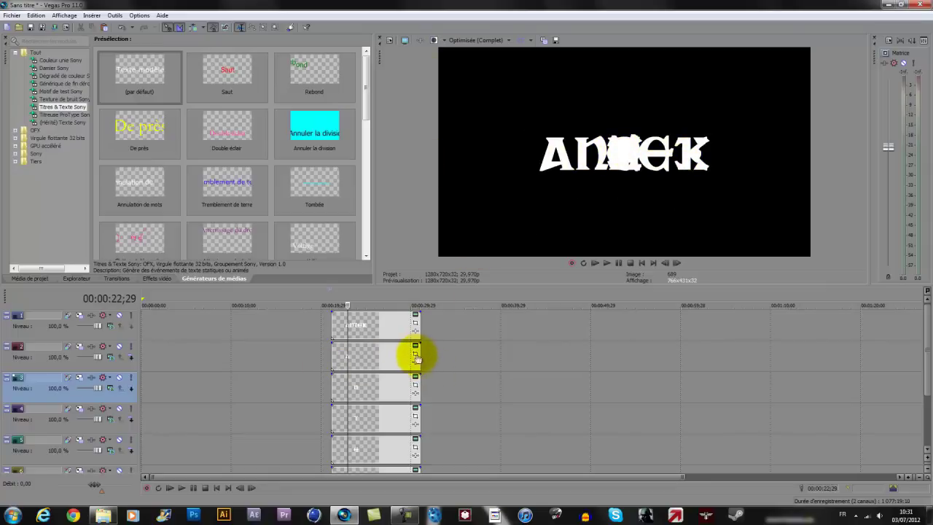
# Step: Move the third track's letter n onto the n of the full word, at about 0.42; 0.51, and close its settings
pyautogui.click(414, 387)
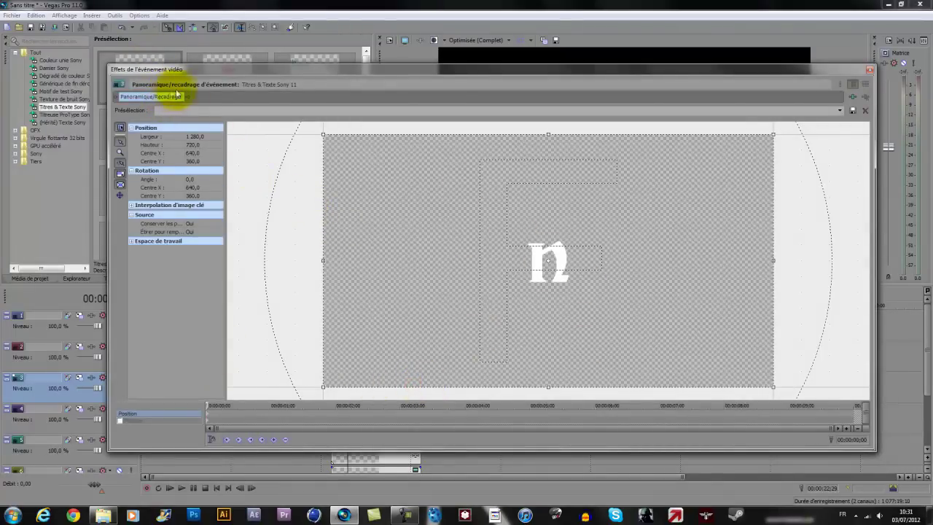
pyautogui.click(869, 71)
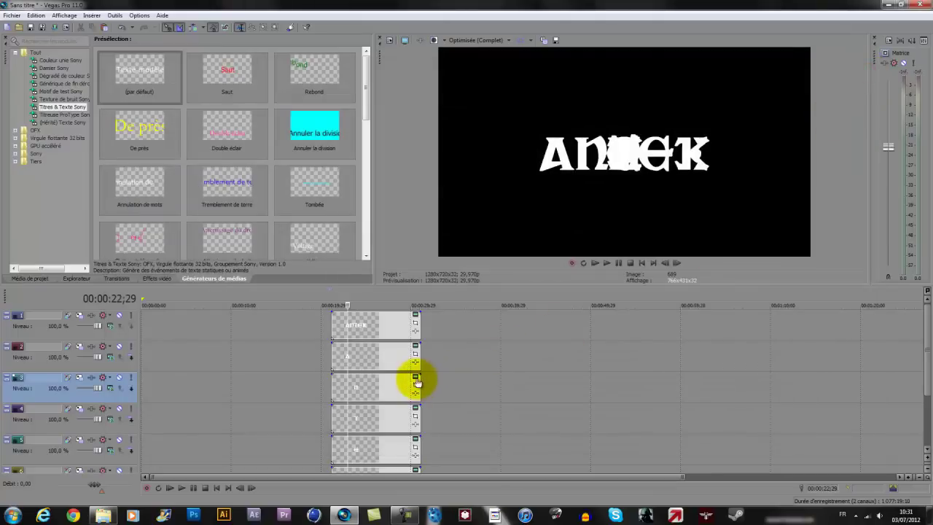
pyautogui.click(415, 385)
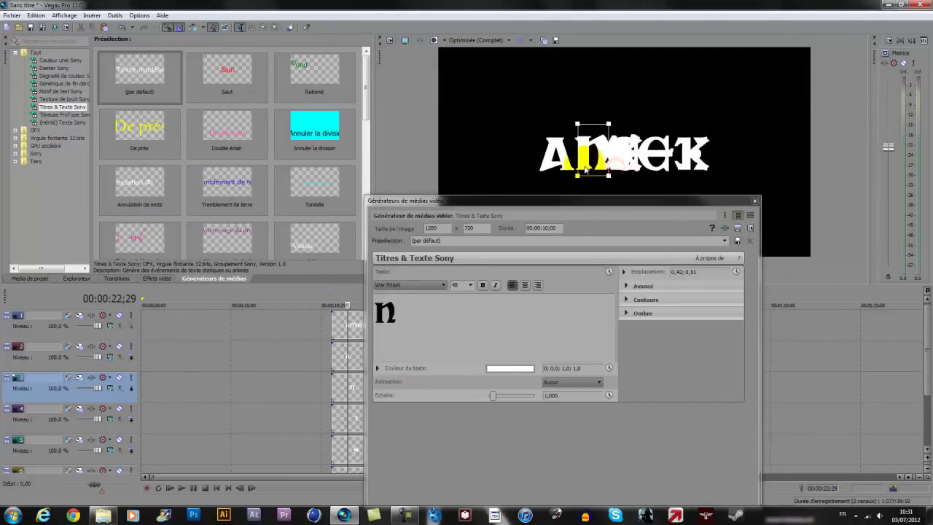
pyautogui.click(756, 202)
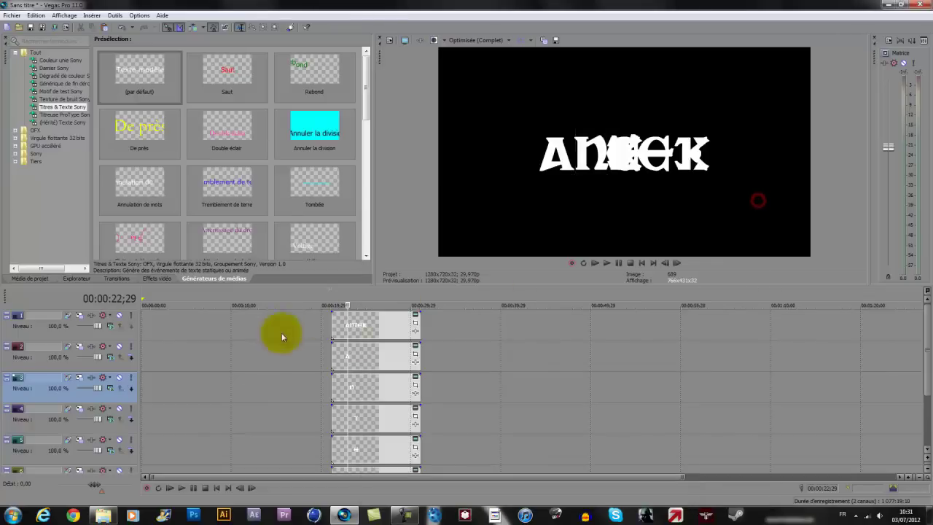
# Step: Check the fourth track's letter T against the T of the full word and close its settings
pyautogui.click(362, 302)
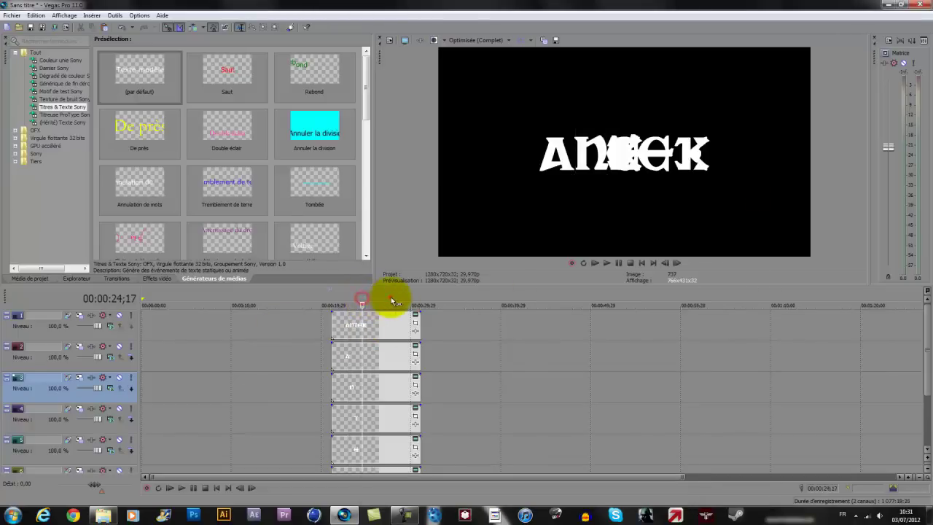
pyautogui.moveTo(385, 306); pyautogui.dragTo(368, 304)
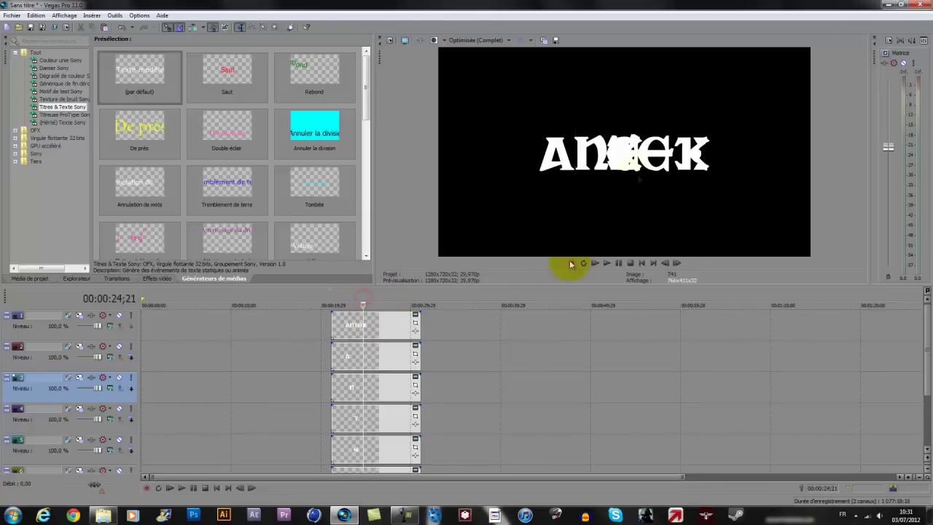
pyautogui.click(415, 418)
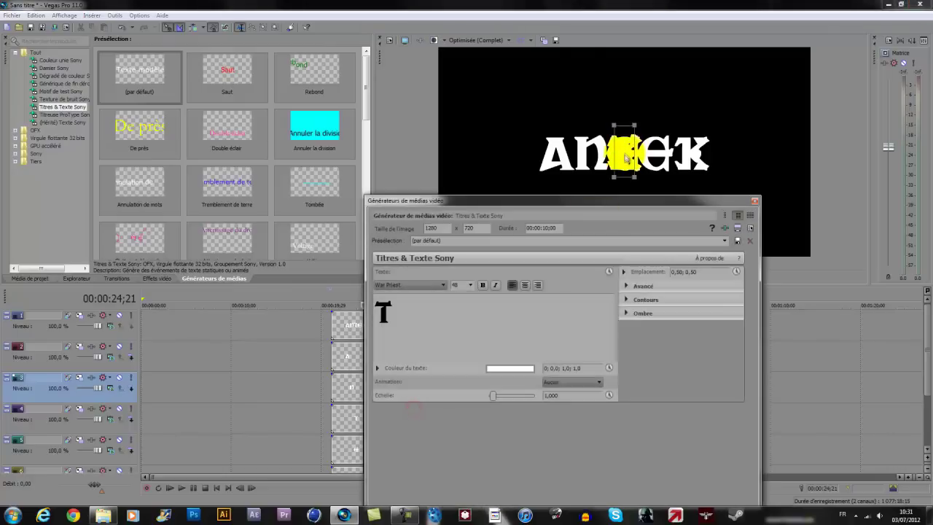
pyautogui.click(754, 203)
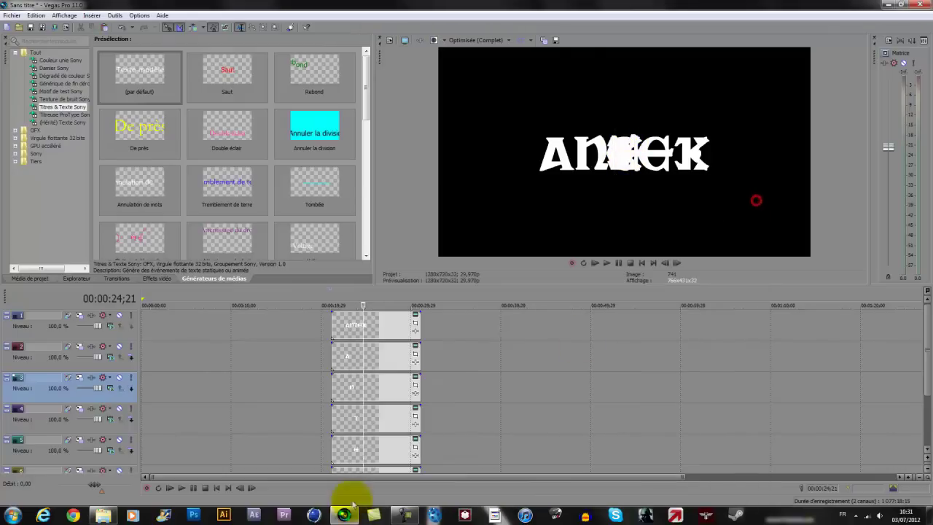
# Step: Move the fifth track's letter E onto the E of the full word, at location 0.58; 0.50, and close its settings
pyautogui.click(416, 442)
pyautogui.moveTo(624, 160); pyautogui.dragTo(656, 164)
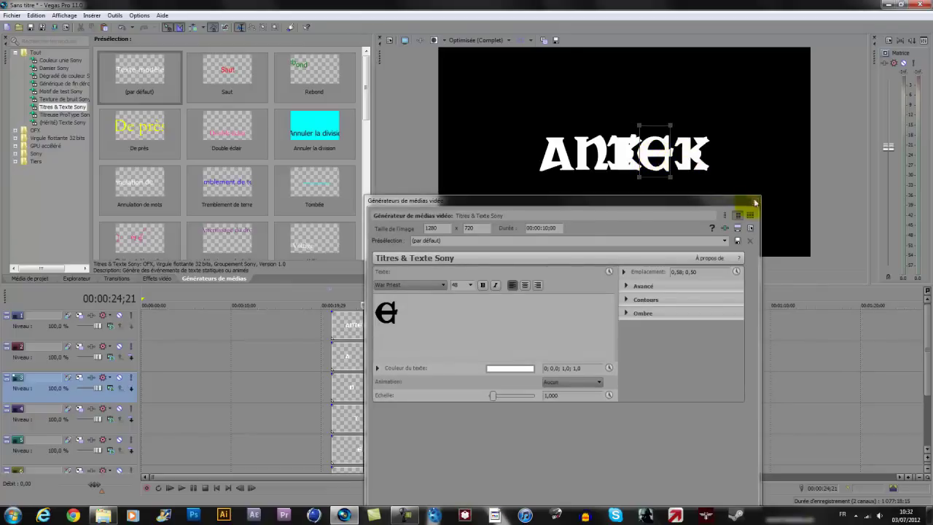
pyautogui.click(755, 202)
# Step: Move the sixth track's letter K onto the K of the full word, at location 0.68; 0.50, and close its settings
pyautogui.scroll(-2, 430, 429)
pyautogui.scroll(2, 423, 431)
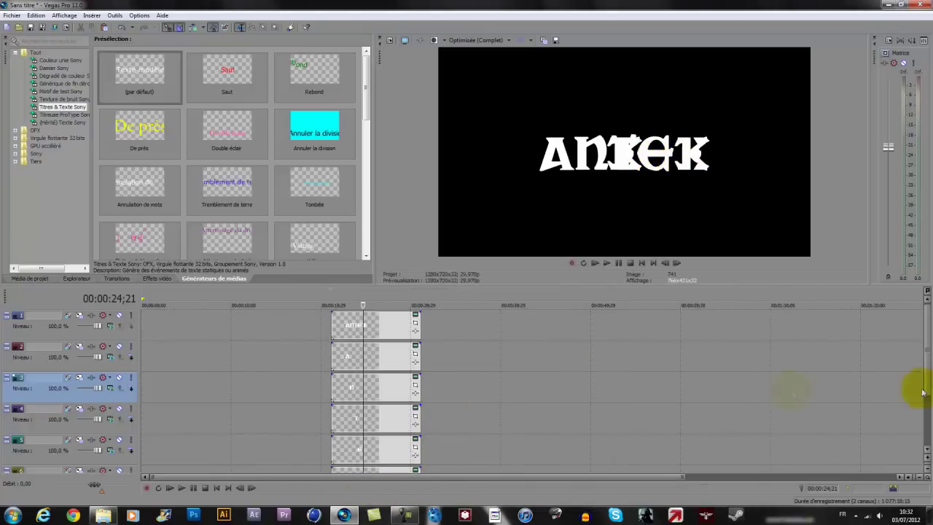
pyautogui.click(926, 358)
pyautogui.click(415, 407)
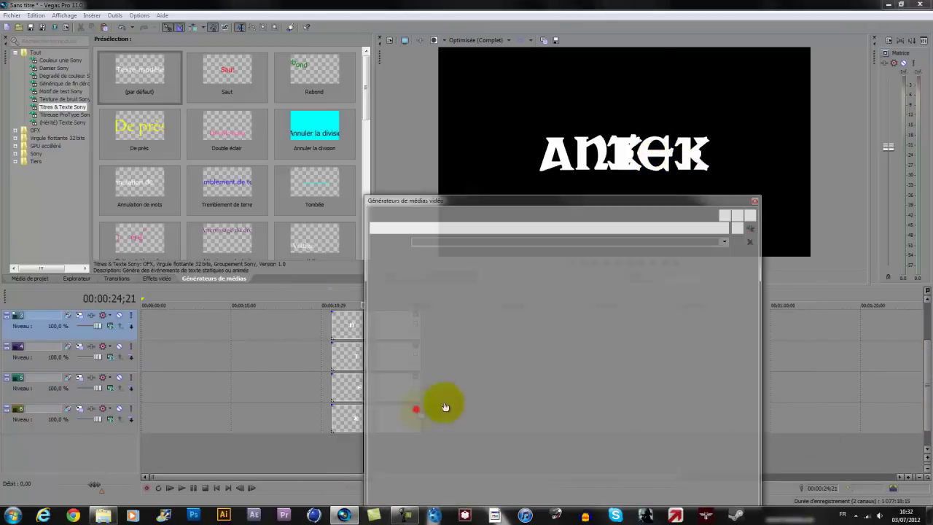
pyautogui.moveTo(626, 152); pyautogui.dragTo(689, 163)
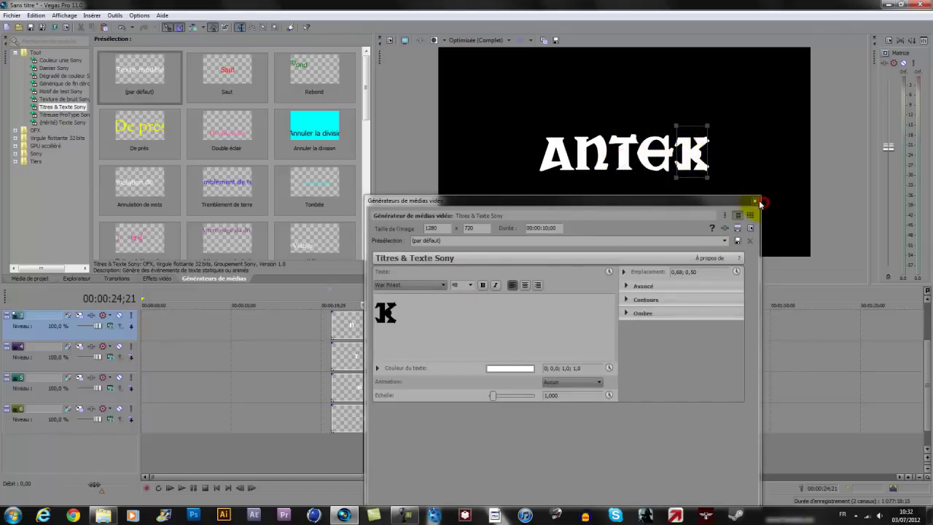
pyautogui.click(755, 202)
# Step: Delete the first track that holds the full-word title
pyautogui.scroll(5, 583, 385)
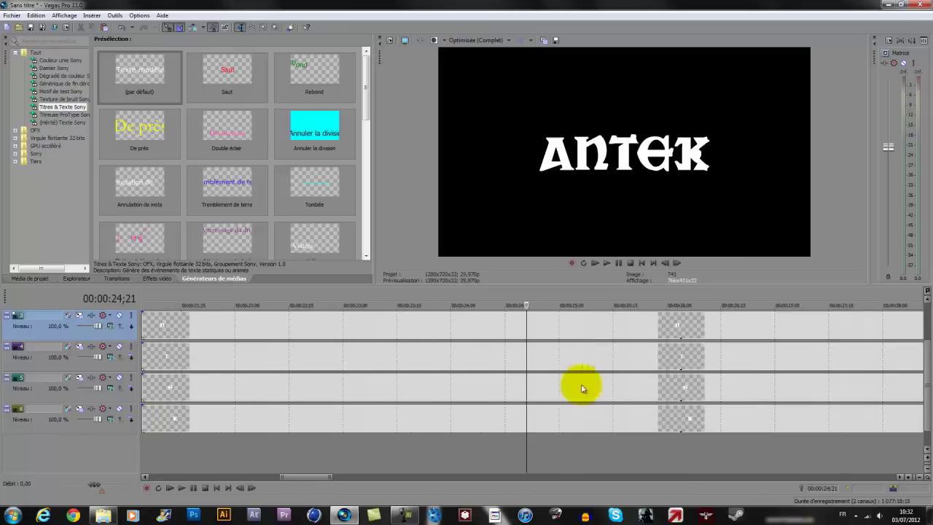
pyautogui.scroll(-8, 605, 401)
pyautogui.moveTo(925, 376); pyautogui.dragTo(911, 307)
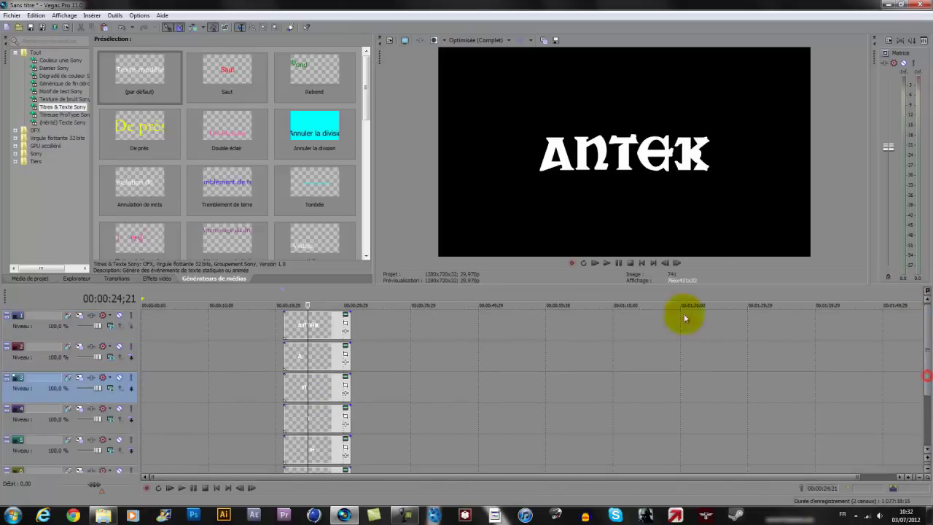
pyautogui.click(315, 335)
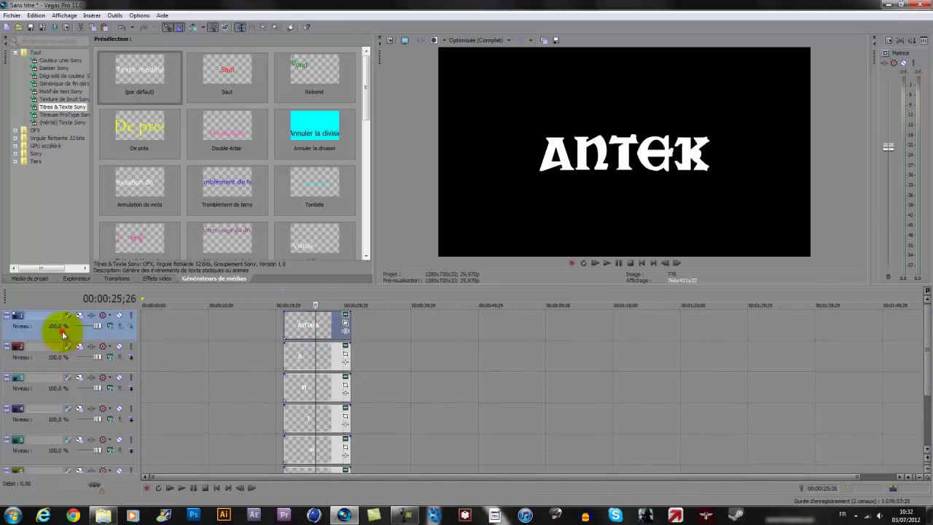
pyautogui.press('Delete')
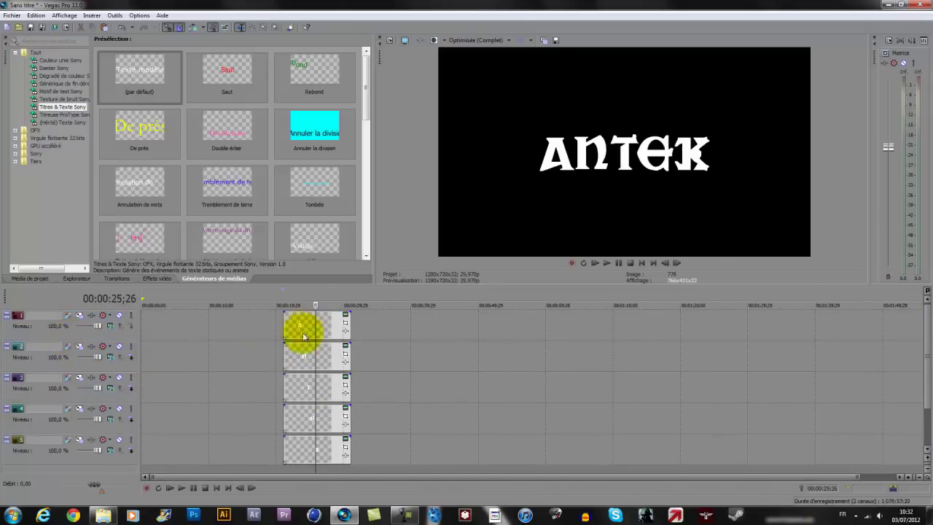
# Step: Try trimming the start of the n title, and play back the stacked letters from 00:00:19;05
pyautogui.click(287, 355)
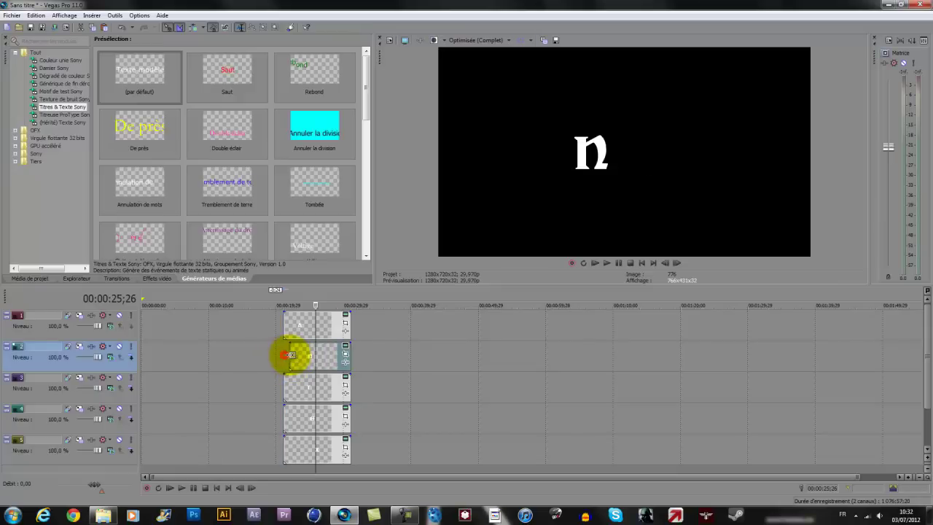
pyautogui.click(271, 299)
pyautogui.press('space')
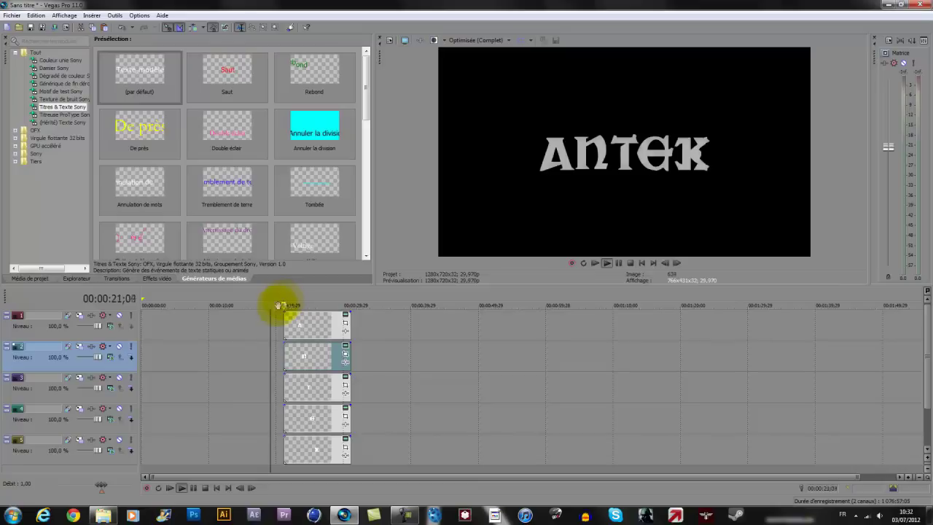
pyautogui.press('space')
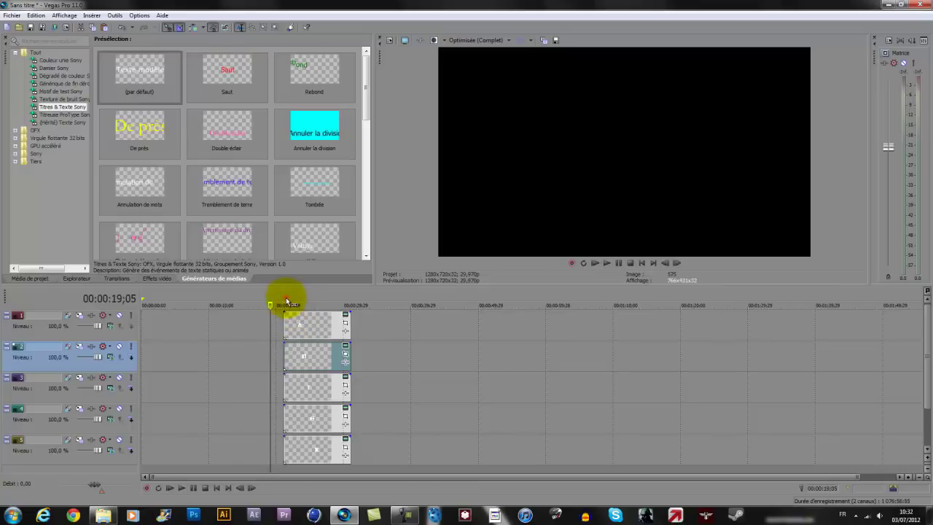
# Step: Trim the starts of the n, T, E and K titles into a staircase, each beginning about one second after the one above
pyautogui.click(286, 300)
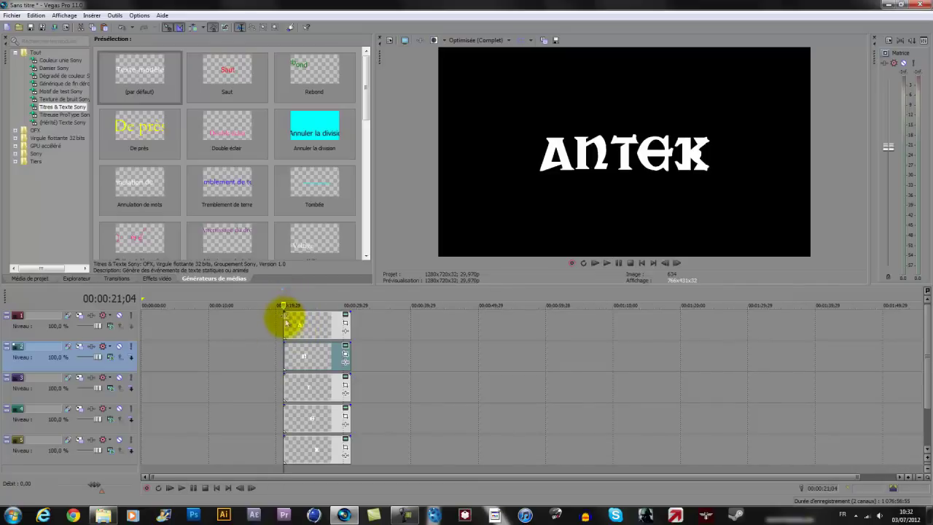
pyautogui.moveTo(283, 359); pyautogui.dragTo(290, 357)
pyautogui.moveTo(284, 389); pyautogui.dragTo(304, 416)
pyautogui.moveTo(285, 445); pyautogui.dragTo(309, 444)
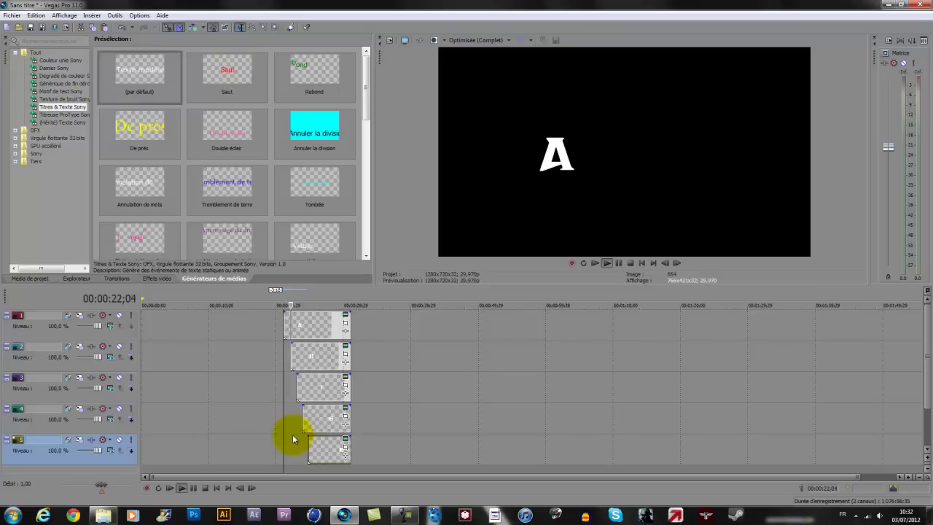
# Step: Tighten the staircase by extending the starts of the n, T, E and K titles back to about half a second apart
pyautogui.scroll(3, 297, 374)
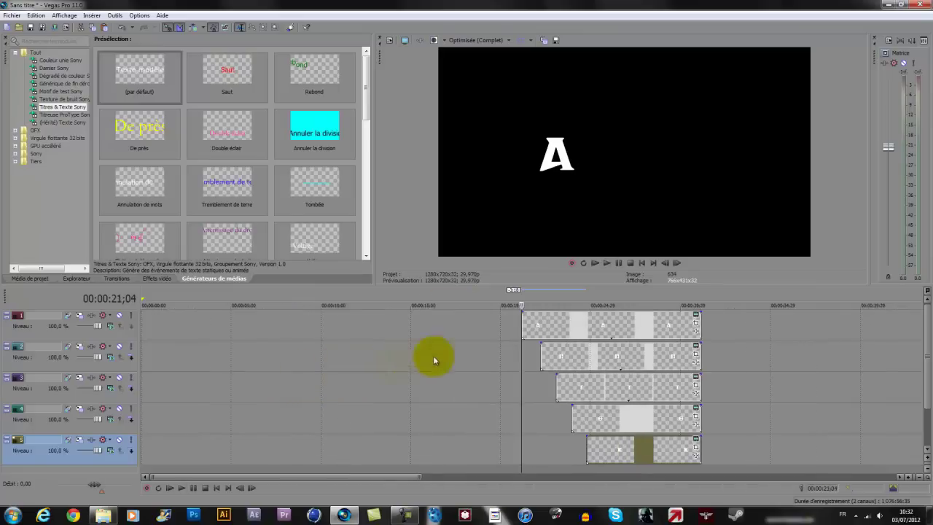
pyautogui.moveTo(539, 354); pyautogui.dragTo(530, 355)
pyautogui.moveTo(553, 384); pyautogui.dragTo(536, 385)
pyautogui.click(574, 422)
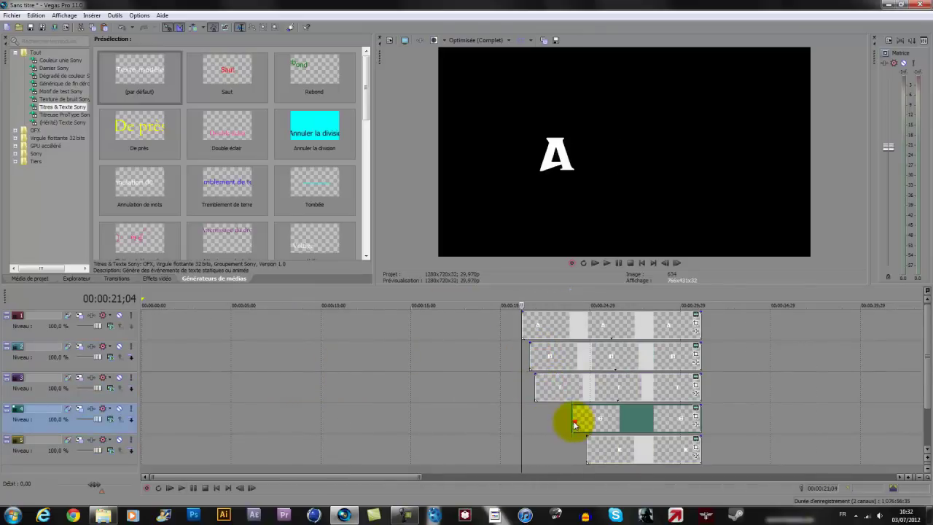
pyautogui.moveTo(574, 419); pyautogui.dragTo(546, 423)
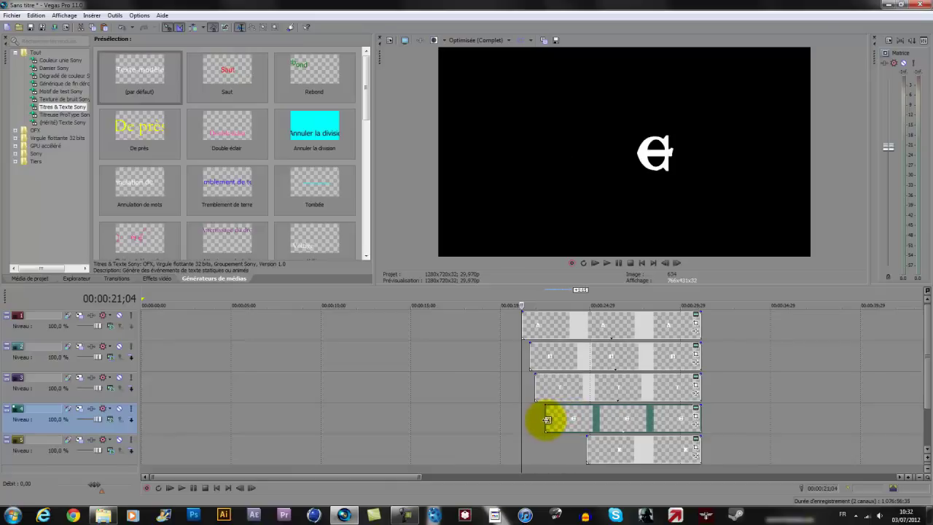
pyautogui.moveTo(587, 446); pyautogui.dragTo(558, 449)
# Step: Play back the staggered letters, replaying them from 00:00:20;04
pyautogui.press('space')
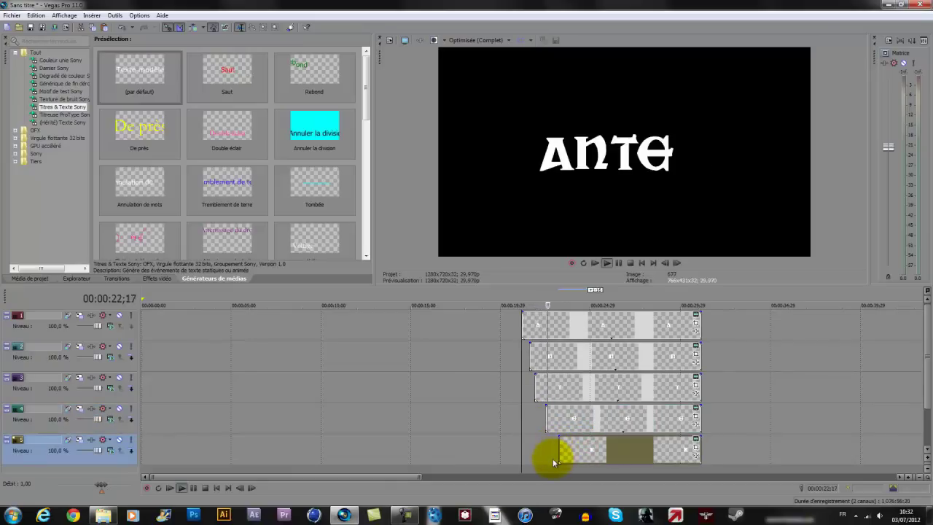
pyautogui.press('space')
pyautogui.click(503, 295)
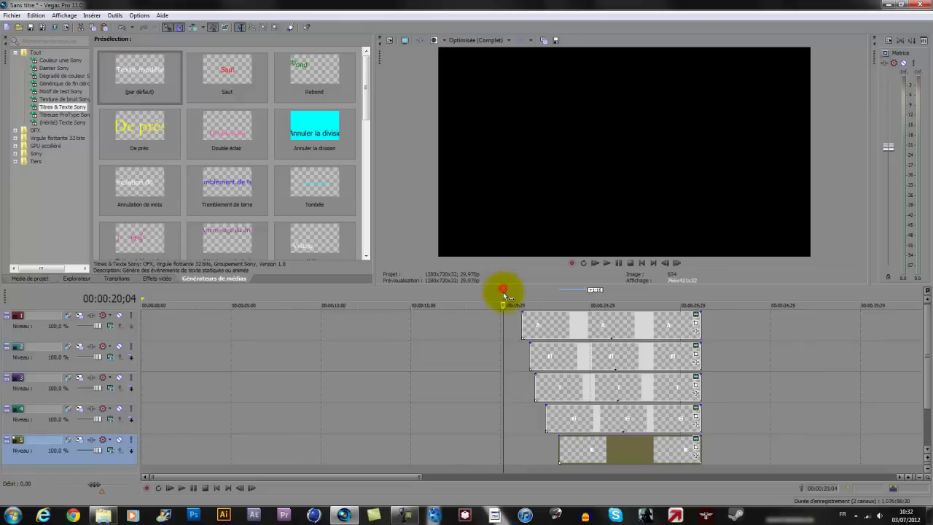
pyautogui.press('space')
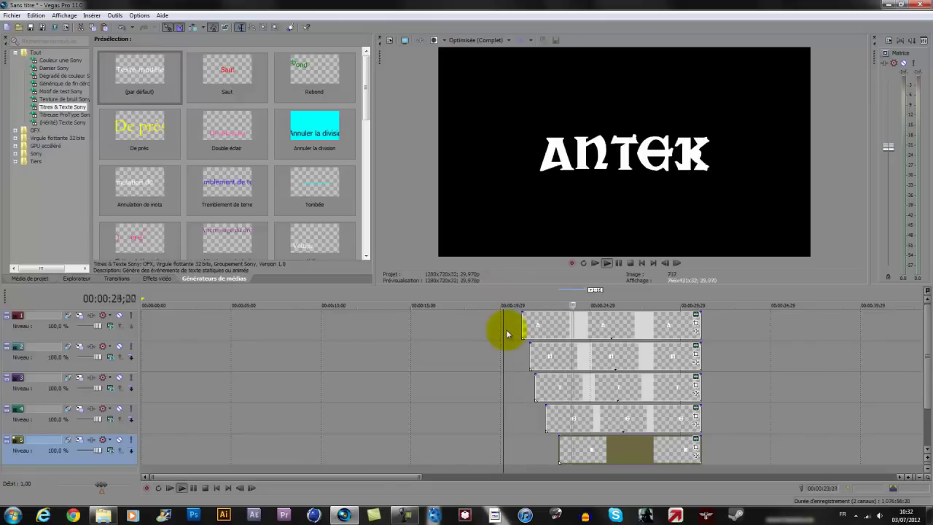
pyautogui.press('space')
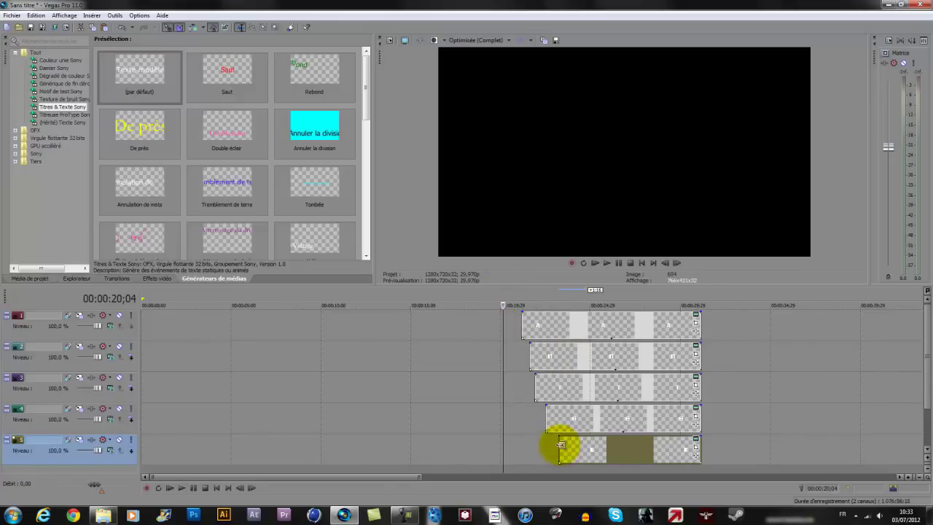
# Step: Extend the start of the K title about 8 frames earlier and play back the staggered letters from 00:00:20;04
pyautogui.moveTo(560, 445); pyautogui.dragTo(555, 445)
pyautogui.press('space')
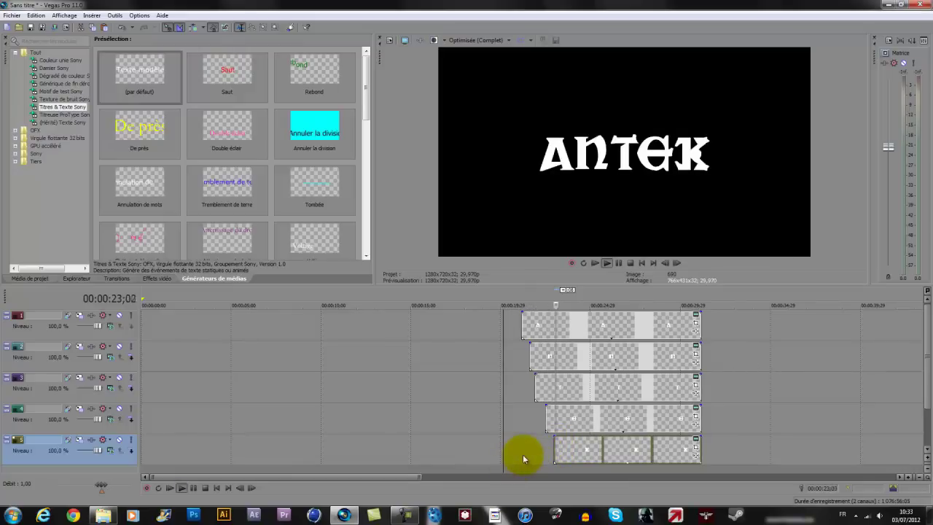
pyautogui.press('space')
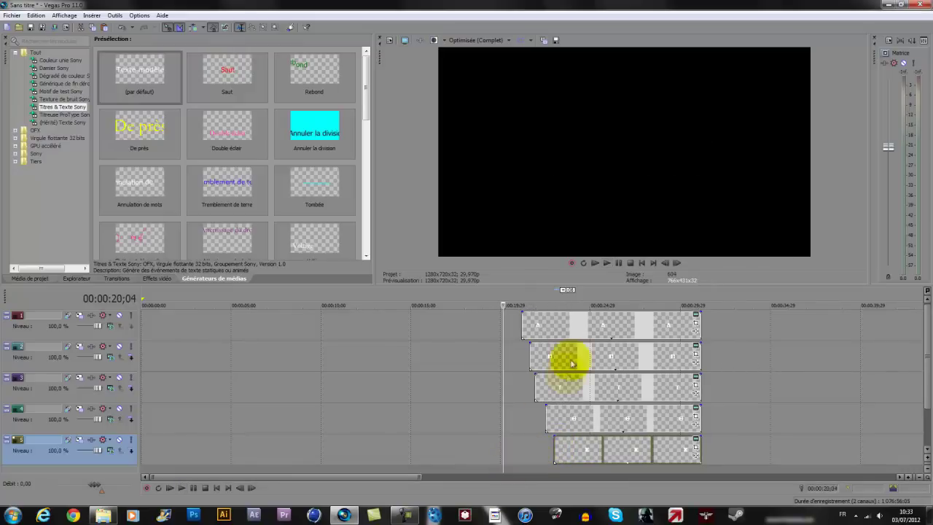
# Step: Place the playback cursor at the start of the A title, 00:00:21;04, and play the letter-by-letter effect twice
pyautogui.click(522, 304)
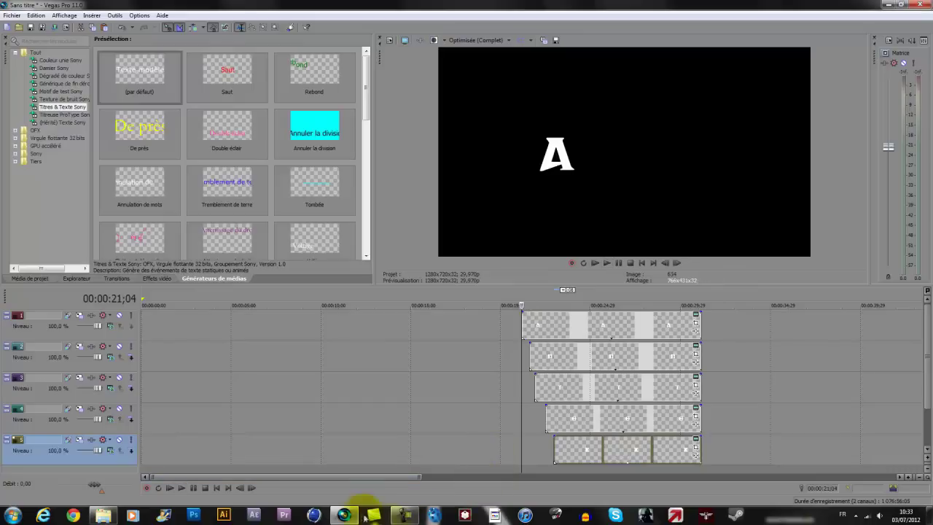
pyautogui.click(407, 516)
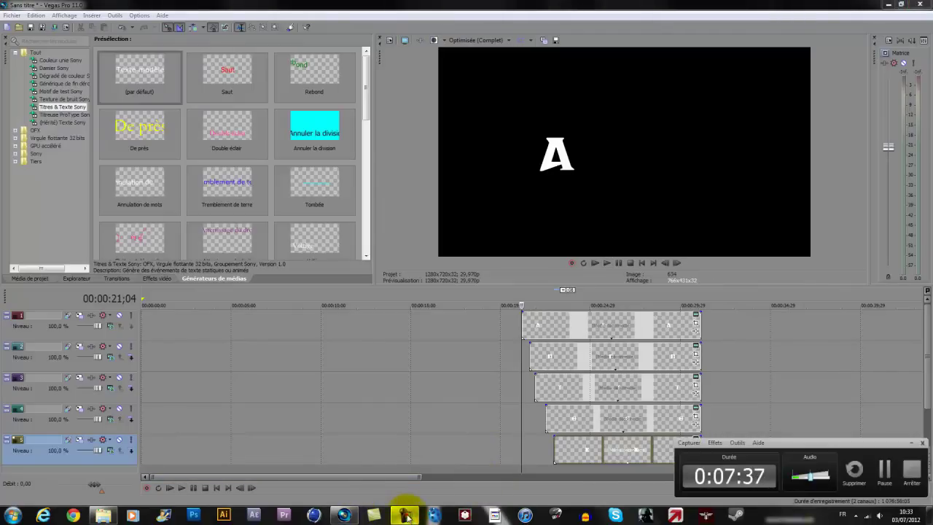
pyautogui.click(407, 516)
pyautogui.press('space')
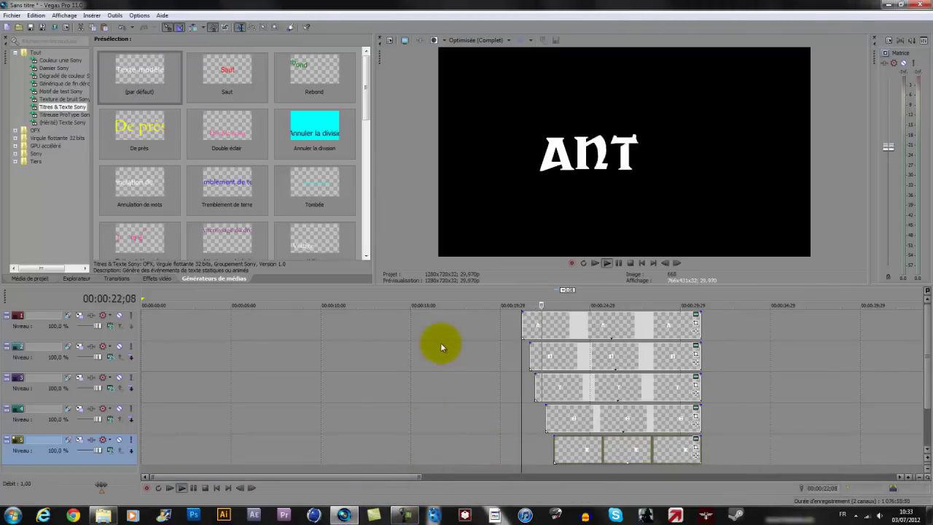
pyautogui.press('space')
pyautogui.press('space')
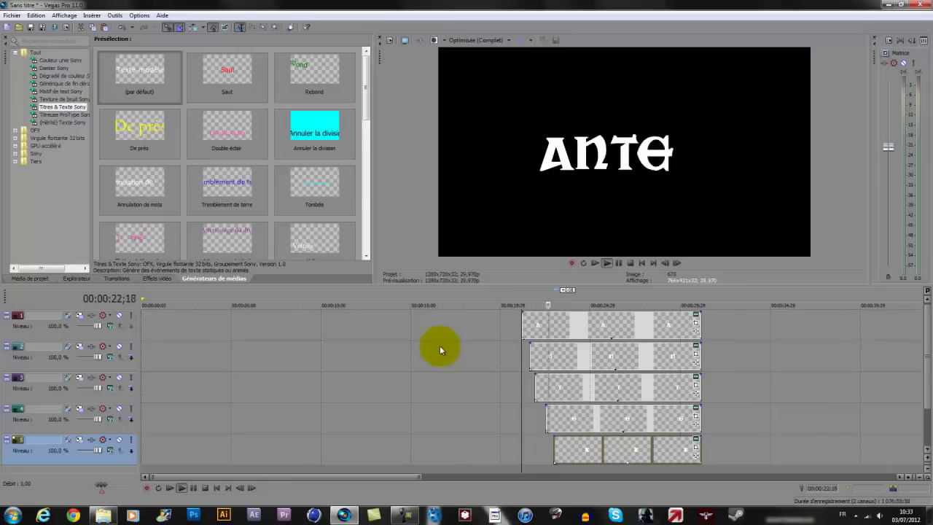
pyautogui.press('space')
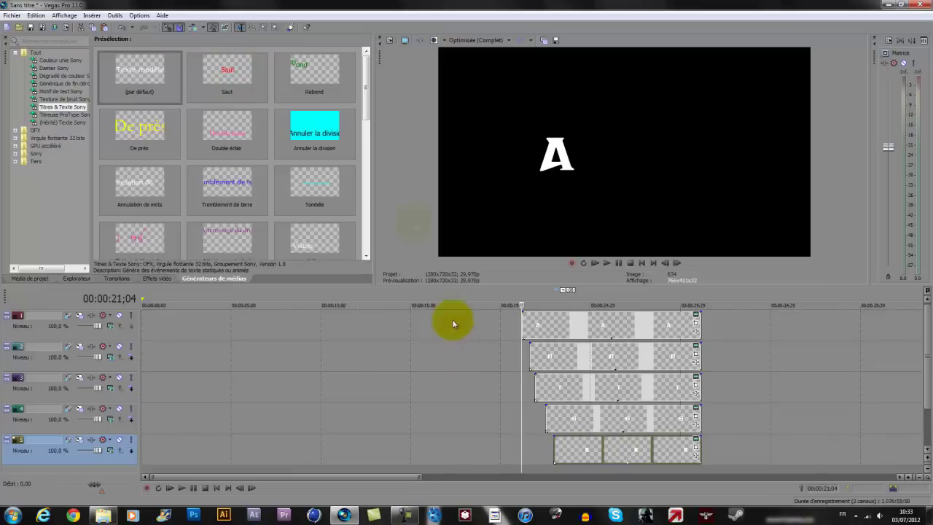
pyautogui.moveTo(365, 90); pyautogui.dragTo(358, 221)
pyautogui.scroll(3, 266, 202)
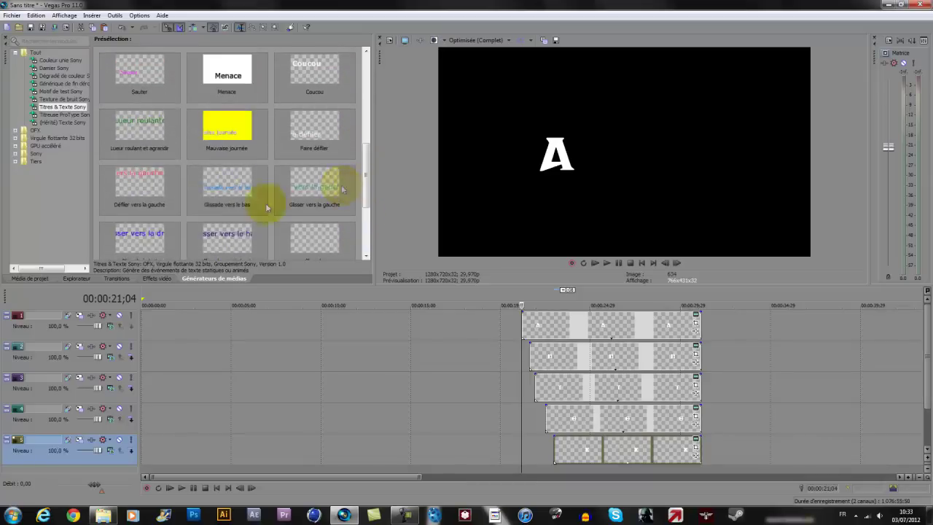
pyautogui.moveTo(369, 177); pyautogui.dragTo(365, 73)
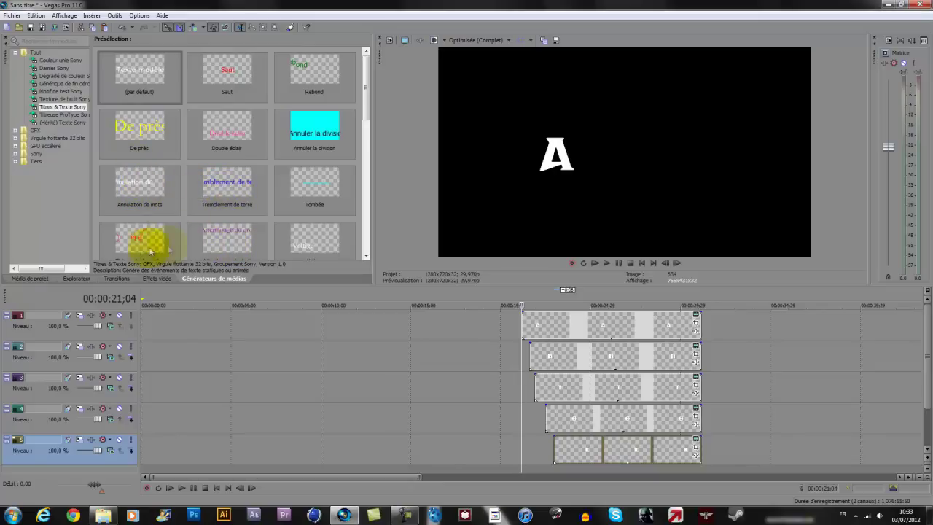
# Step: Replay the finished typewriter effect from 00:00:21;04 to check the timing of the letters
pyautogui.press('space')
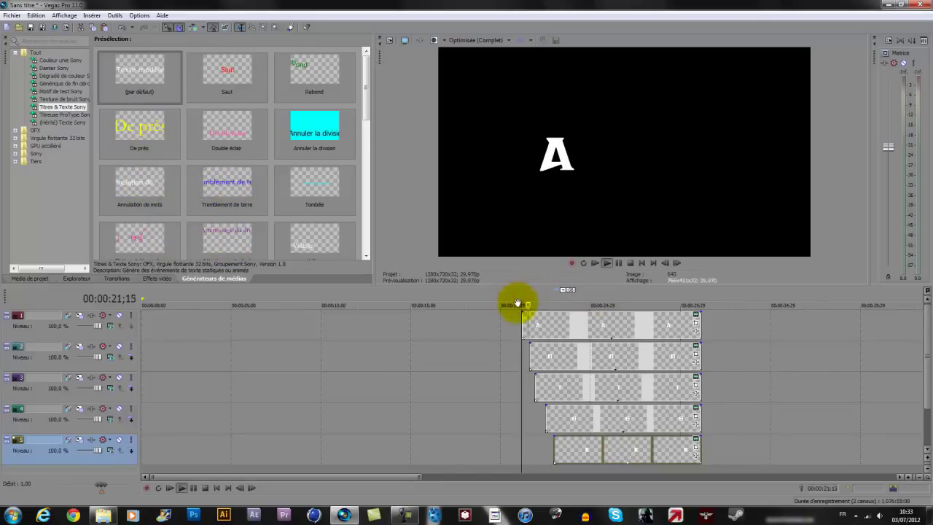
pyautogui.press('space')
pyautogui.press('space')
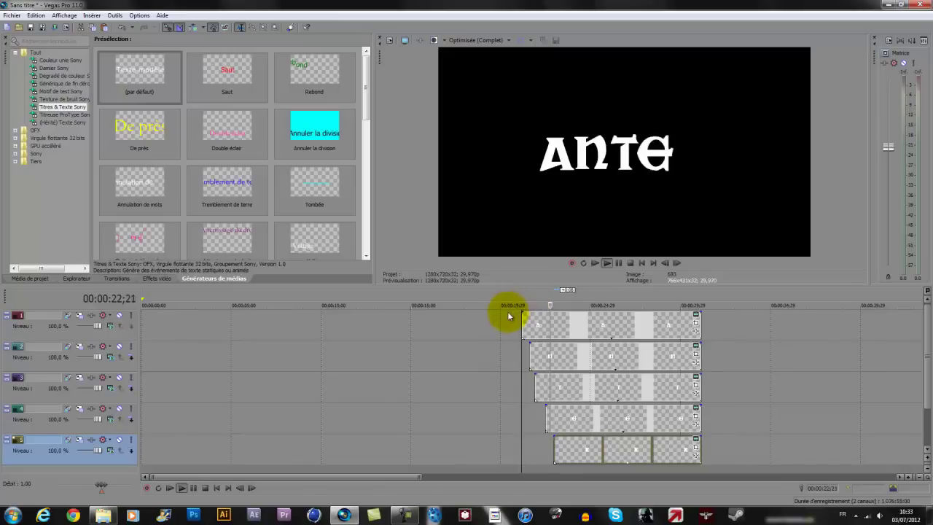
pyautogui.press('space')
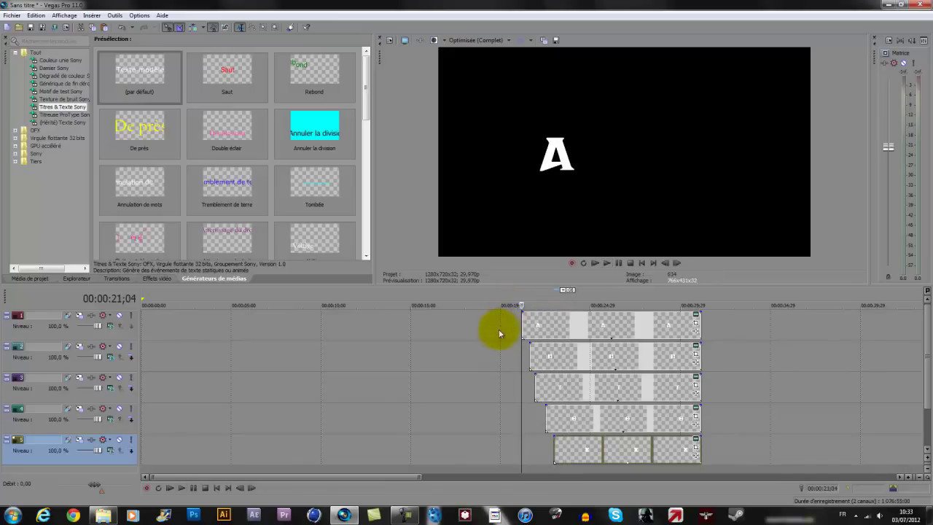